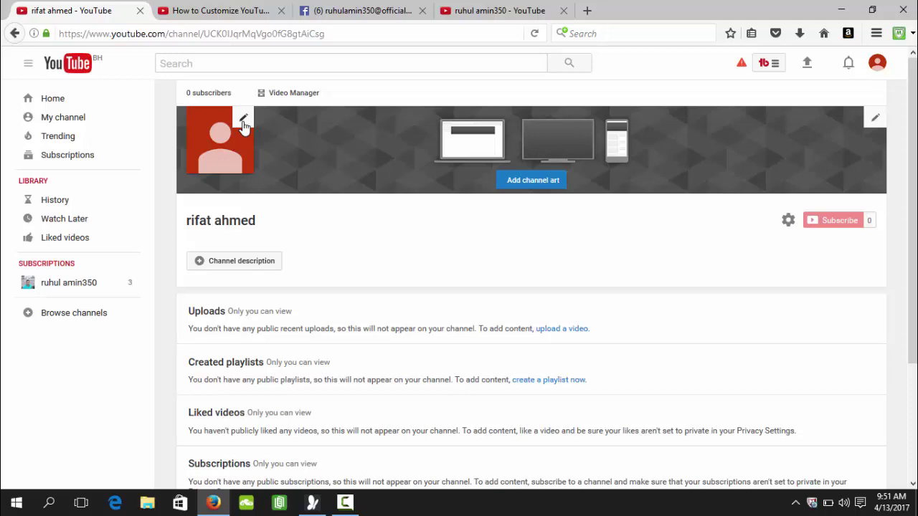
Upload the green-shirt selfie from the Desktop image folder as the channel icon, shrinking its square crop before applying it.
left_click(243, 122)
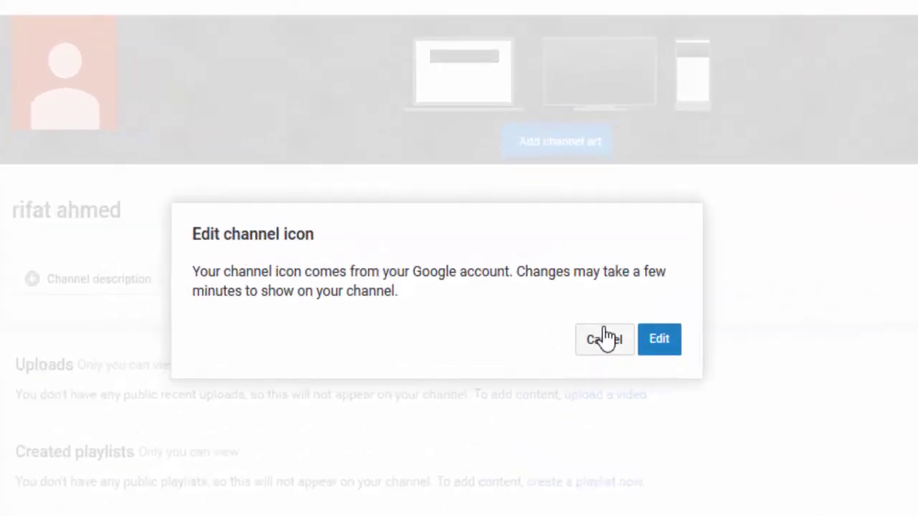
left_click(659, 339)
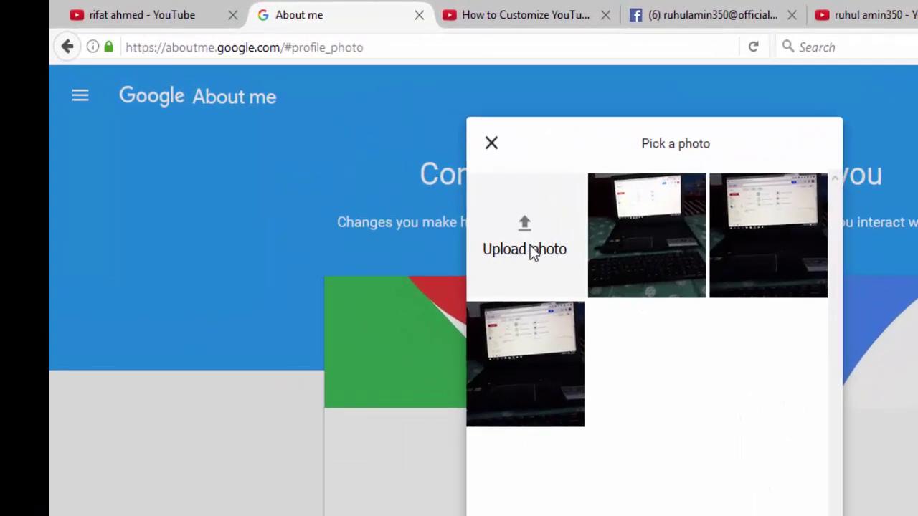
left_click(530, 251)
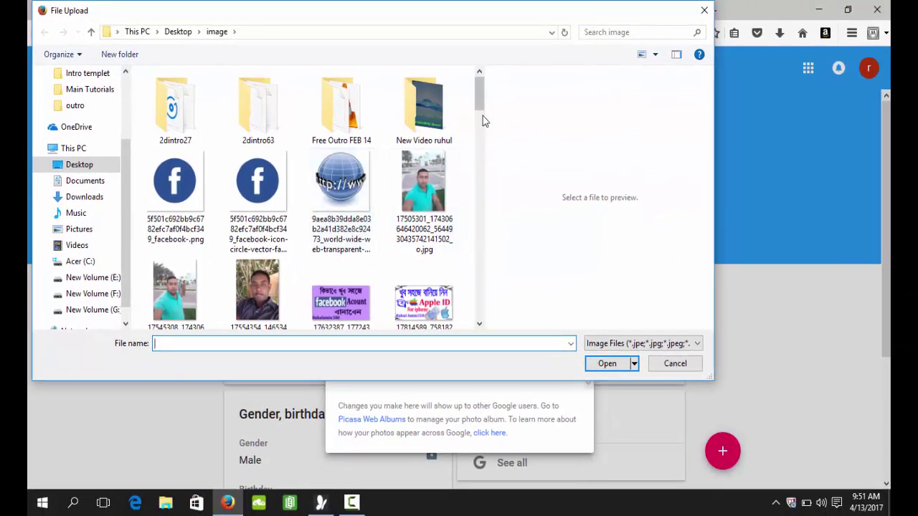
left_click_drag(480, 109, 504, 108)
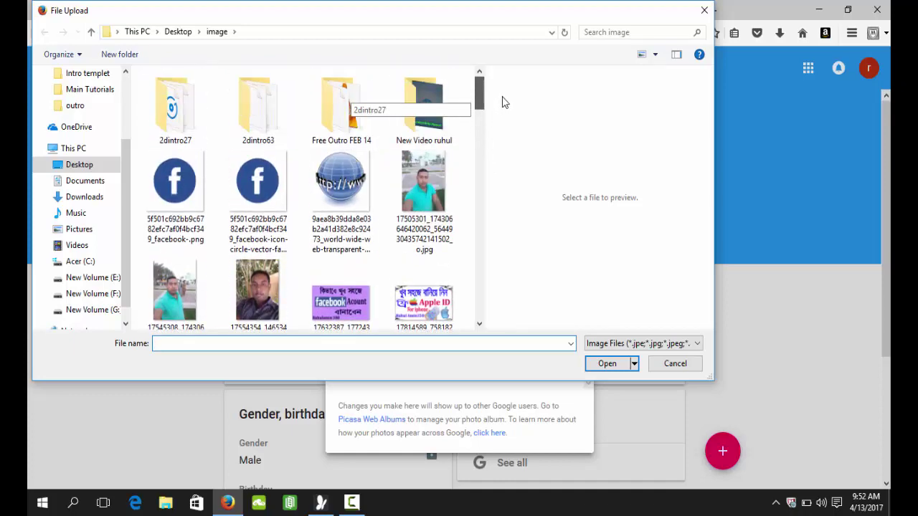
left_click(175, 291)
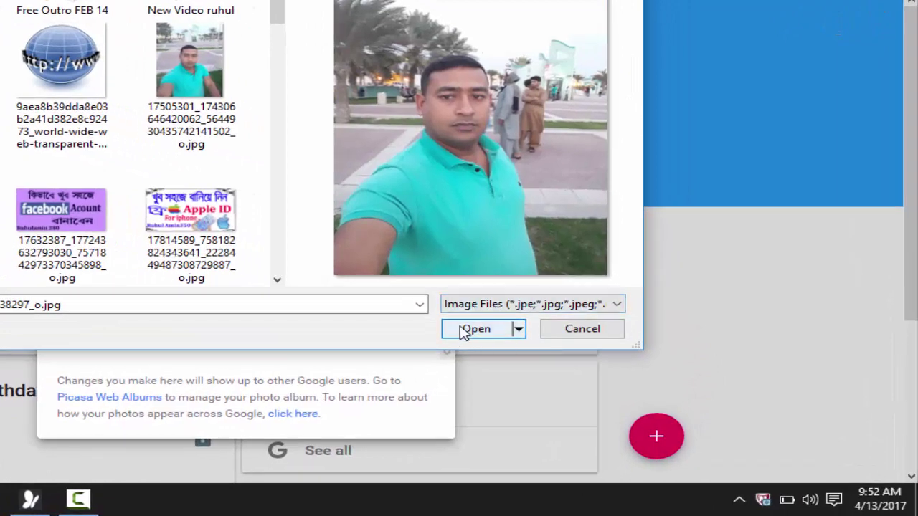
left_click(495, 335)
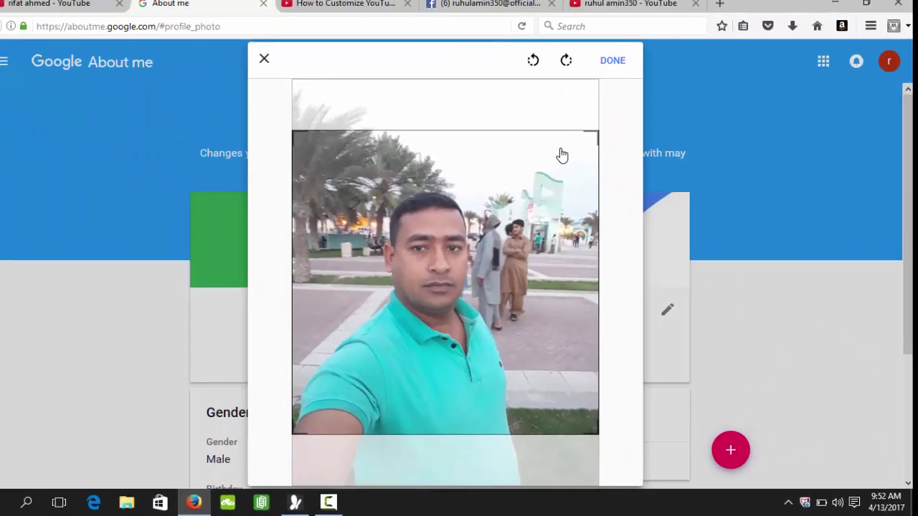
left_click_drag(592, 138, 570, 204)
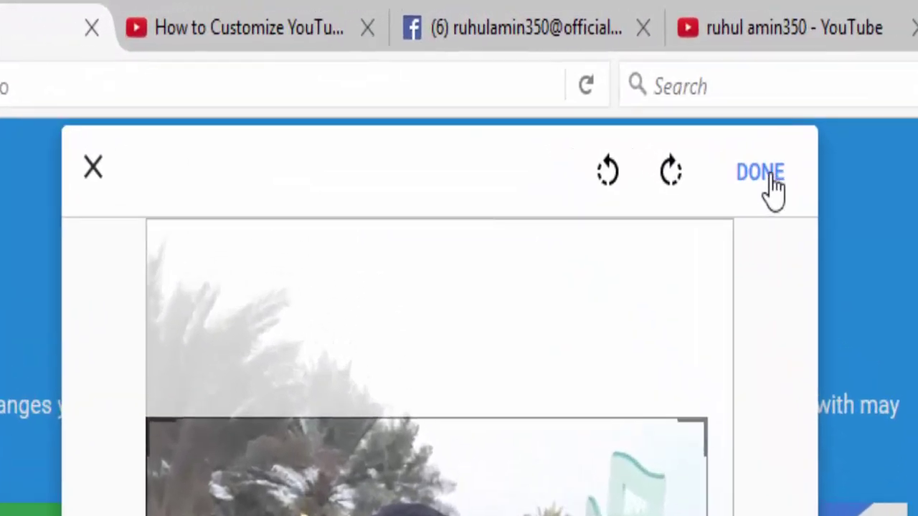
left_click(773, 186)
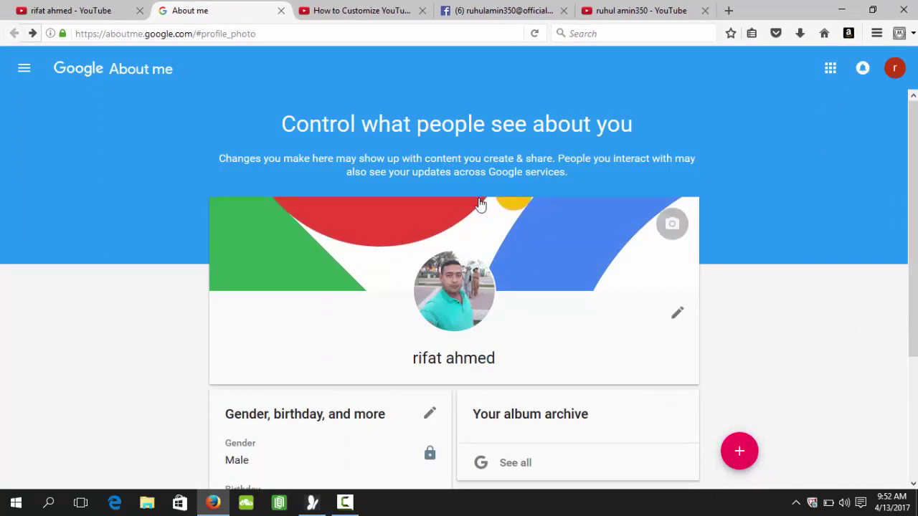
Return to the YouTube channel page and reload it to refresh the channel icon.
left_click(31, 73)
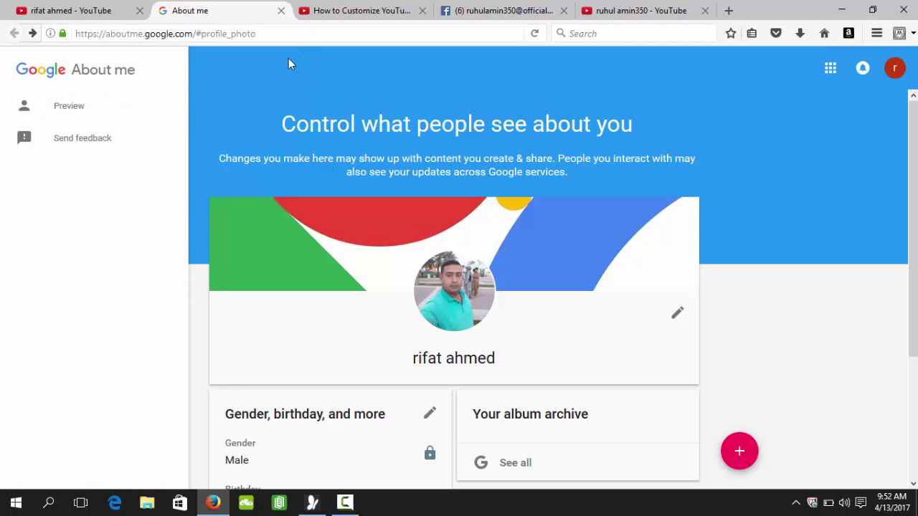
key("ctrl+shift+Tab")
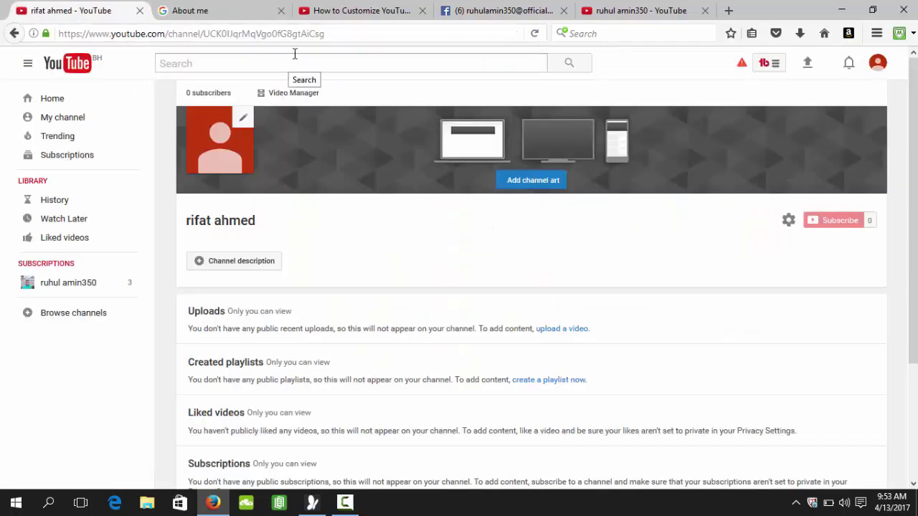
left_click(535, 33)
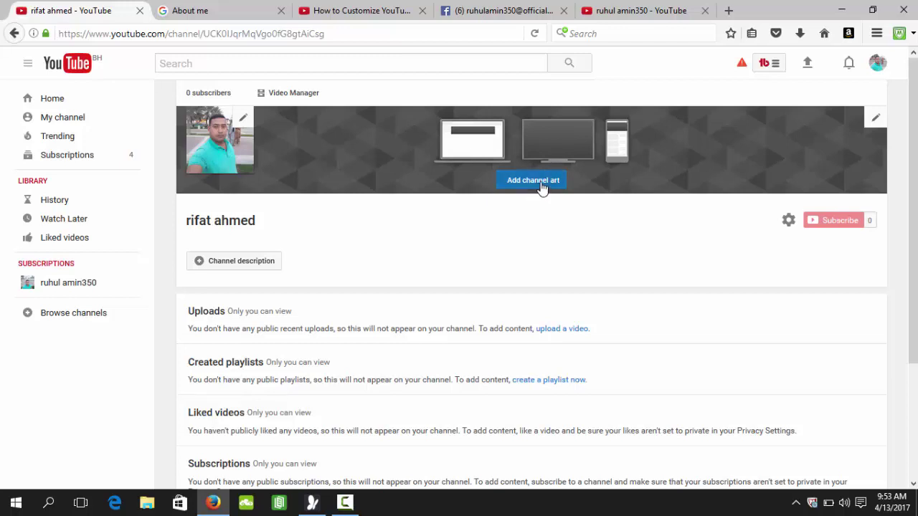
Start adding channel art and choose the flower field photo IMG_2680.jpg from the gallery.
left_click(876, 122)
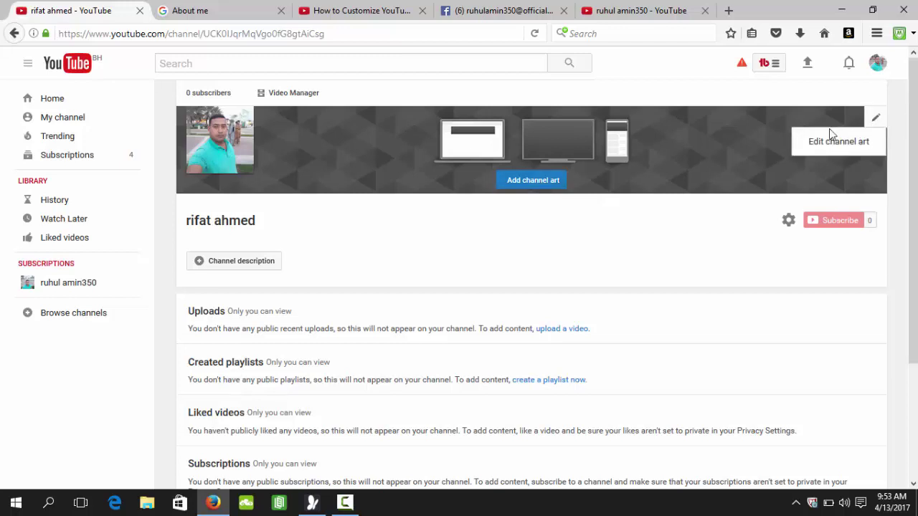
left_click(533, 182)
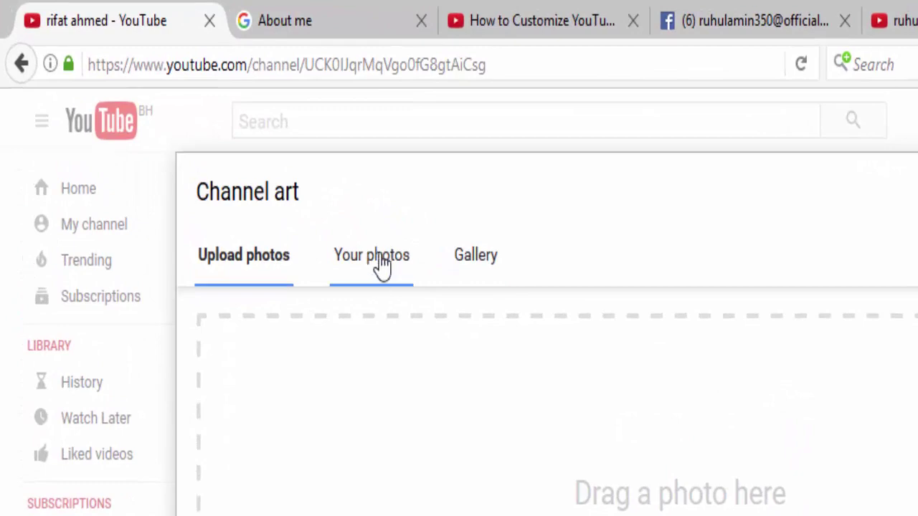
left_click(478, 258)
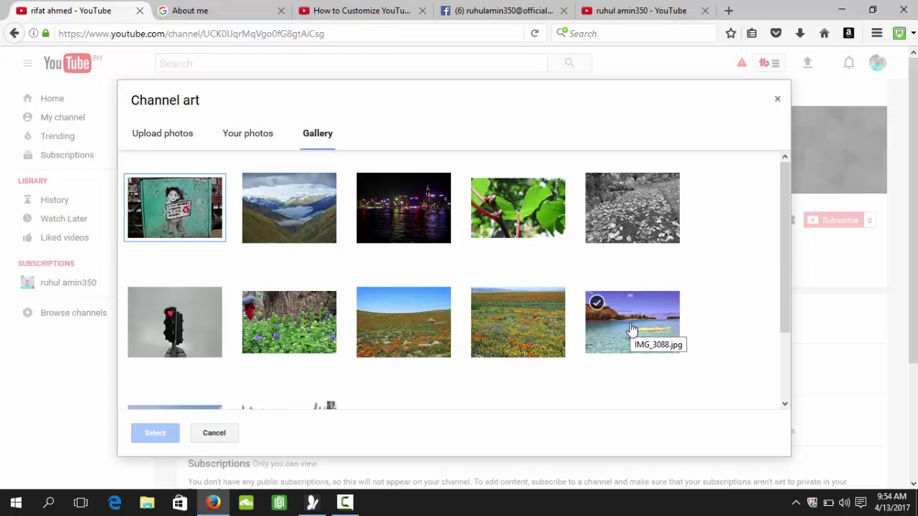
left_click(530, 340)
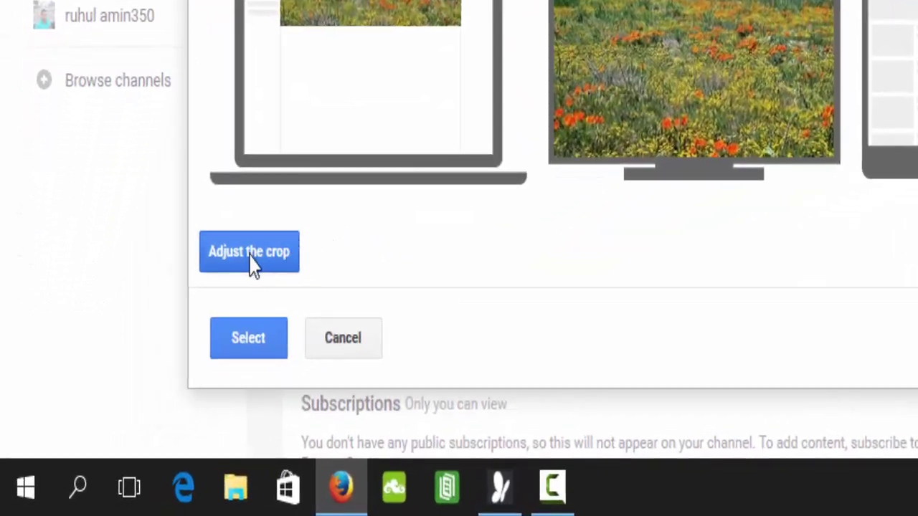
Adjust the banner crop vertically over the orange and yellow flowers and apply the photo as channel art.
left_click(251, 265)
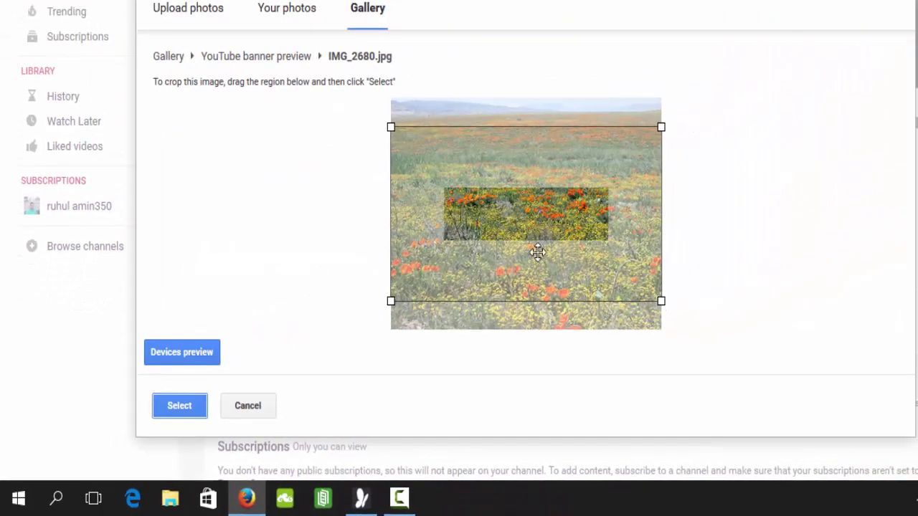
left_click_drag(537, 252, 544, 230)
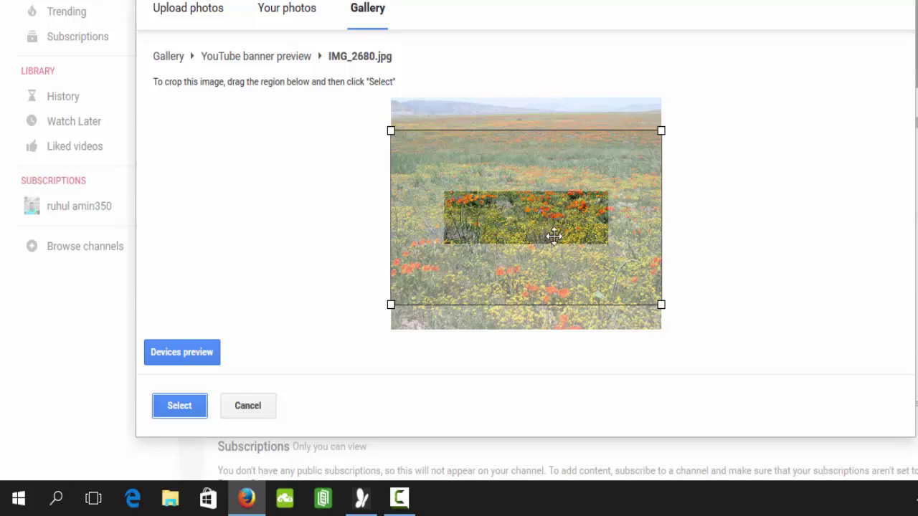
left_click_drag(551, 236, 554, 205)
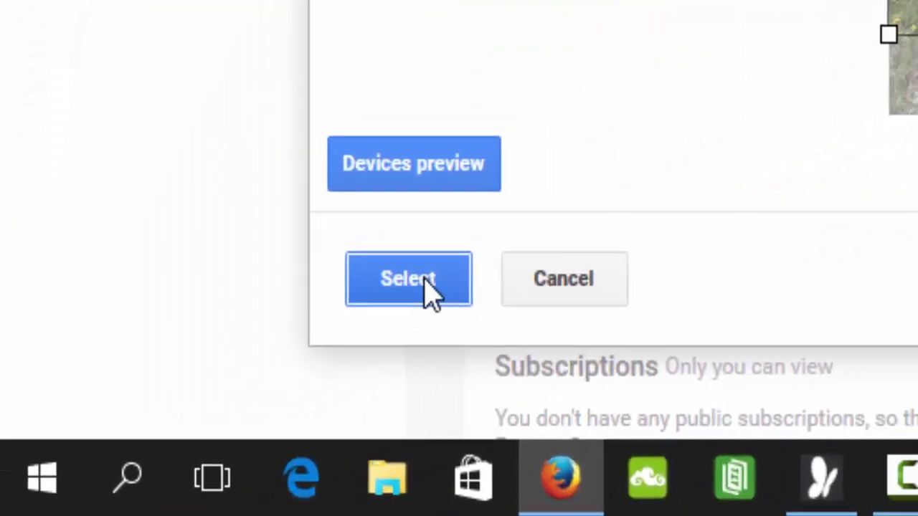
left_click(429, 287)
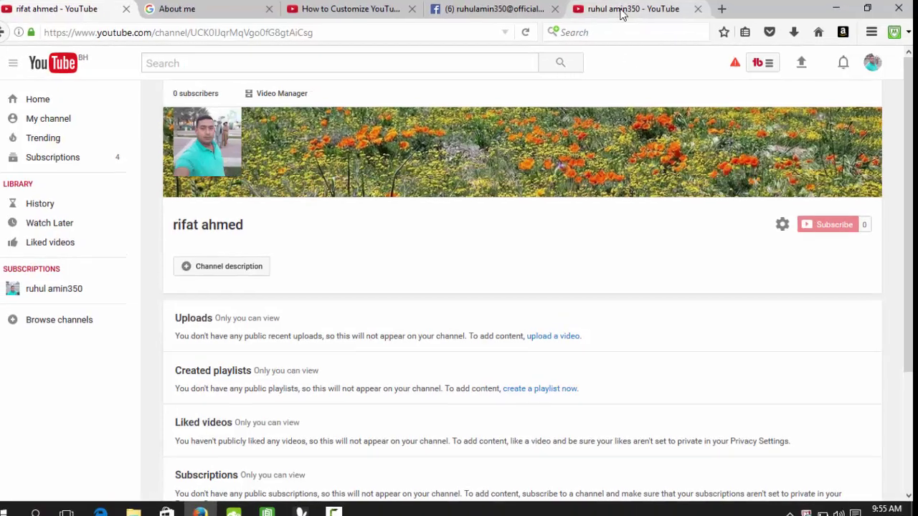
Examine the banner and social links on the already customised example channel, and return to the new channel's page.
left_click(624, 10)
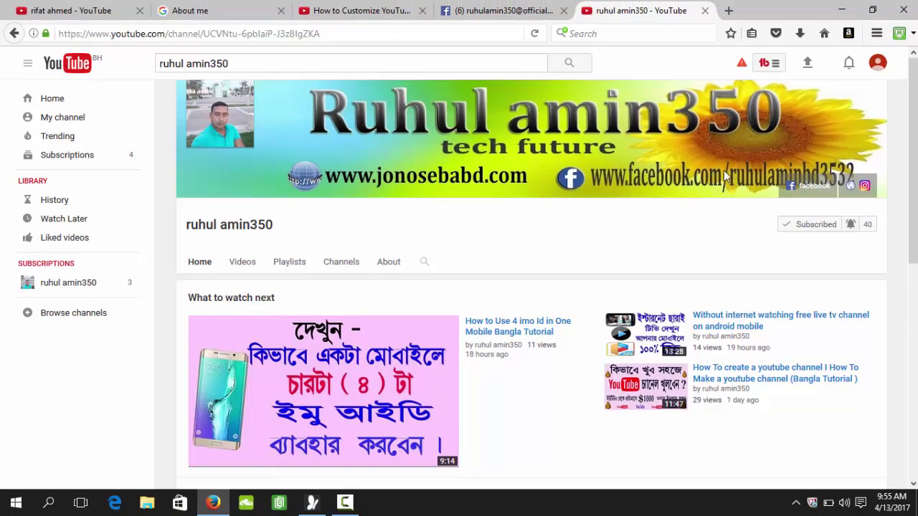
left_click(75, 13)
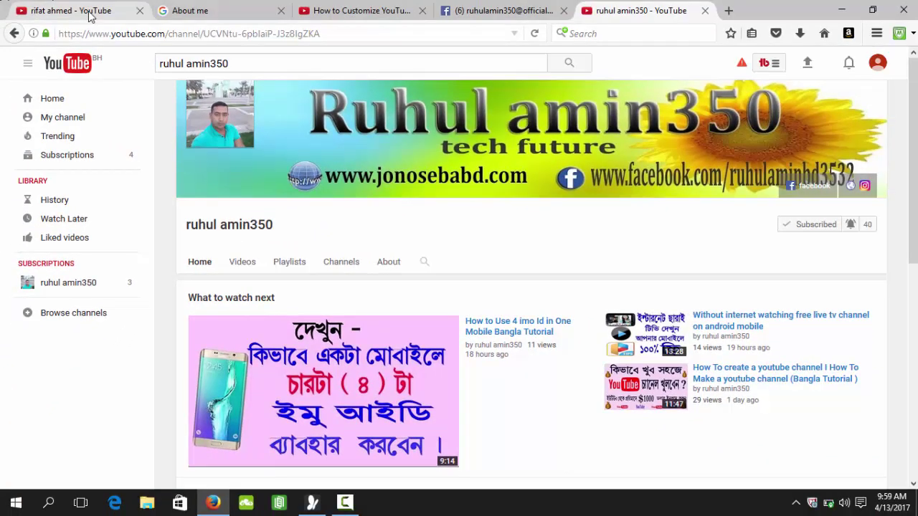
left_click(90, 14)
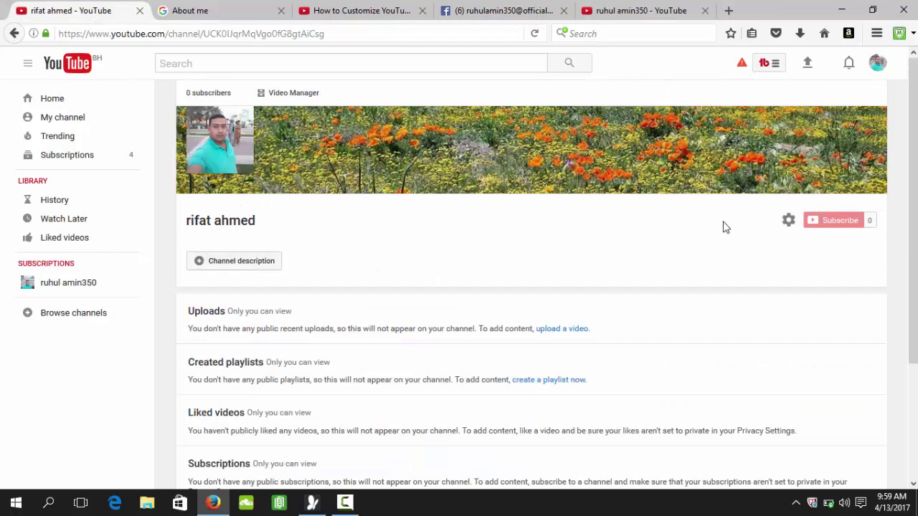
Turn on the customised channel layout in the channel settings, keep the privacy options enabled, and save.
left_click(789, 221)
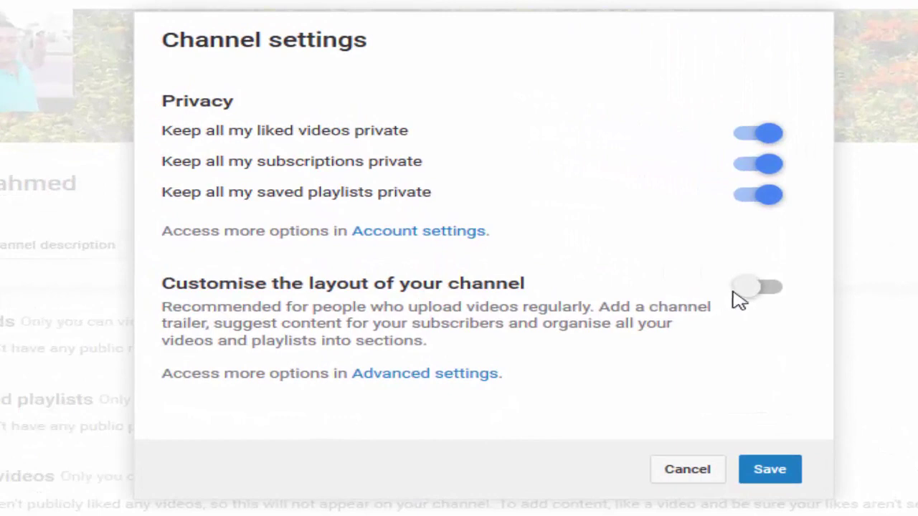
left_click(752, 299)
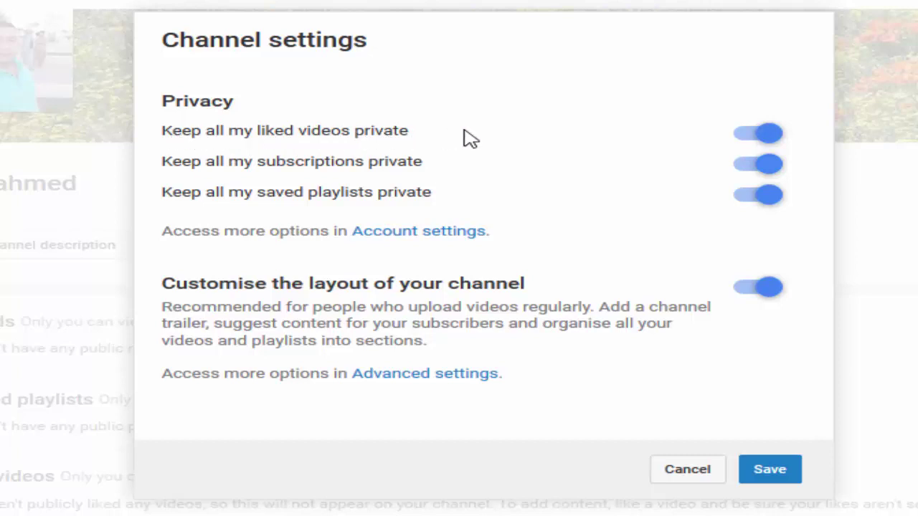
left_click(769, 137)
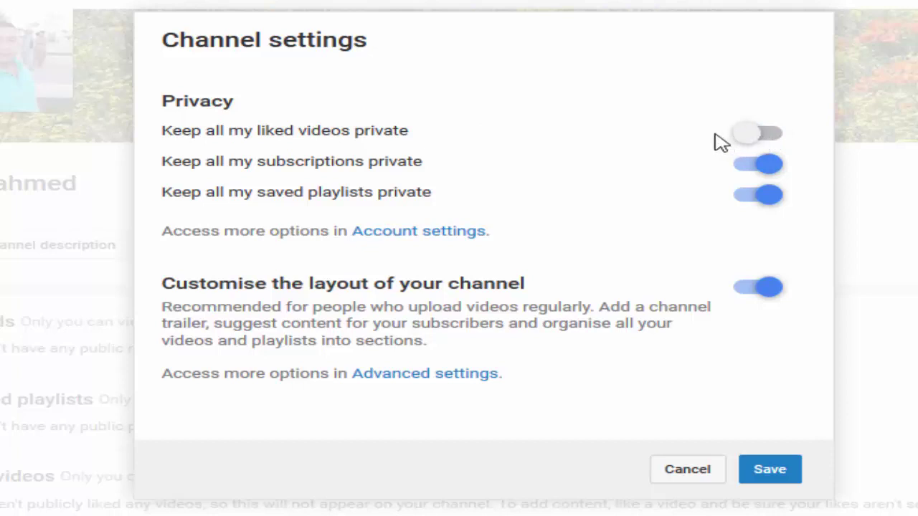
left_click(757, 143)
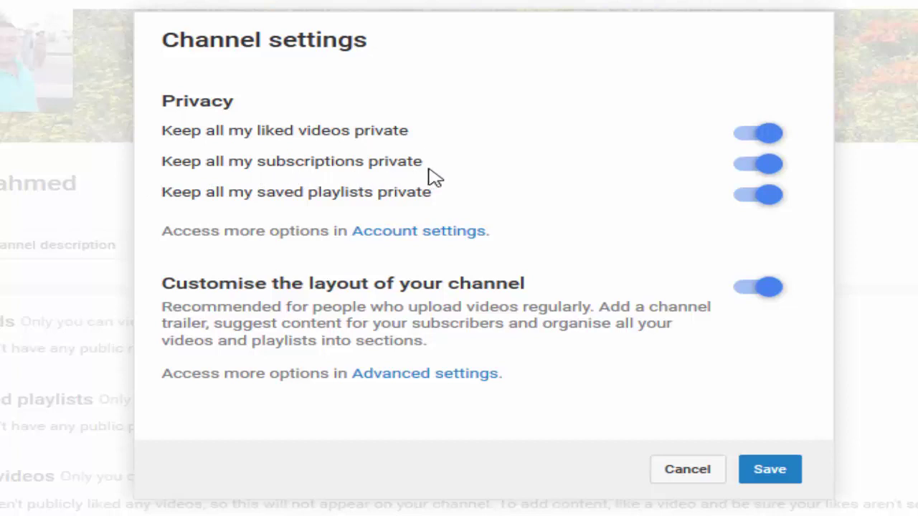
left_click(762, 176)
left_click(762, 175)
left_click(780, 479)
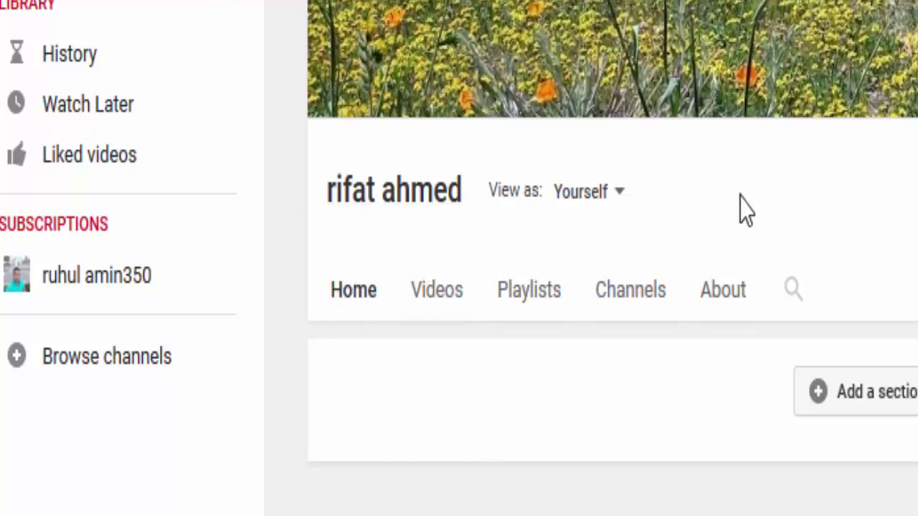
Compare the new channel's layout with the example channel's navigation, video sections and banner links.
left_click(436, 292)
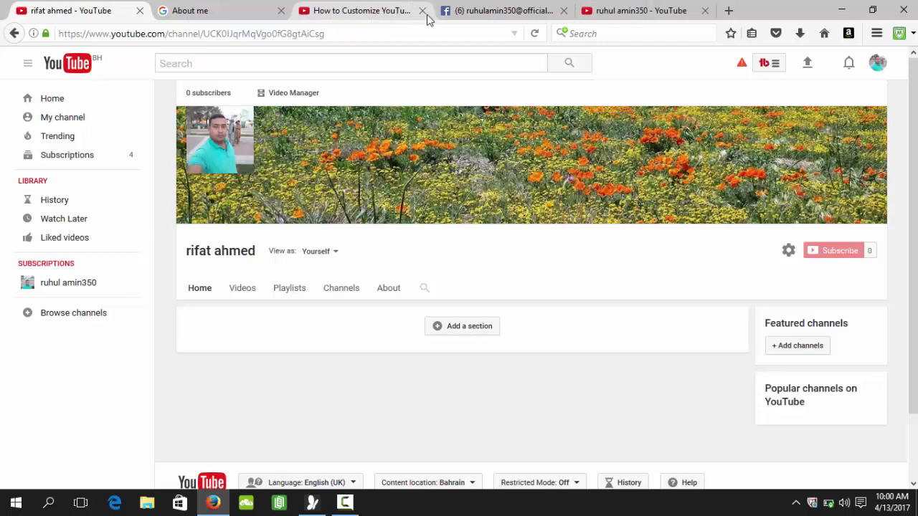
left_click(631, 14)
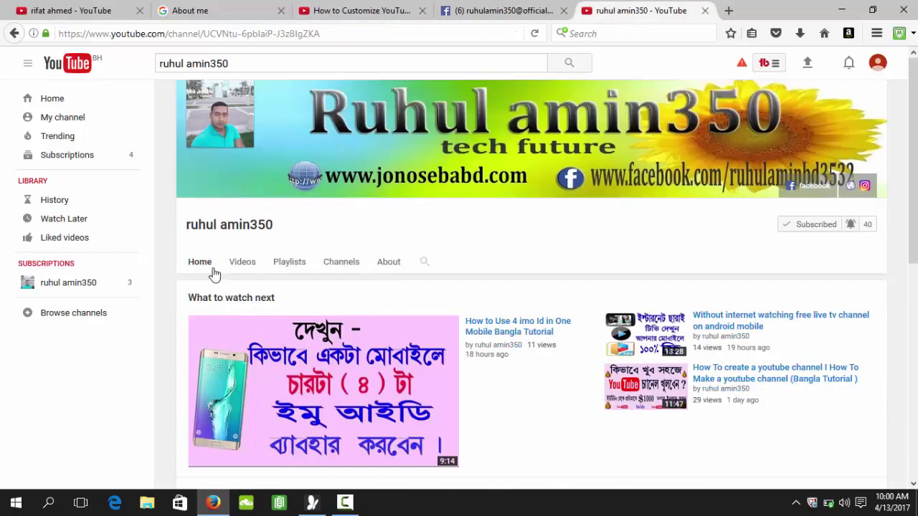
scroll(511, 283, "down", 1)
scroll(510, 284, "down", 4)
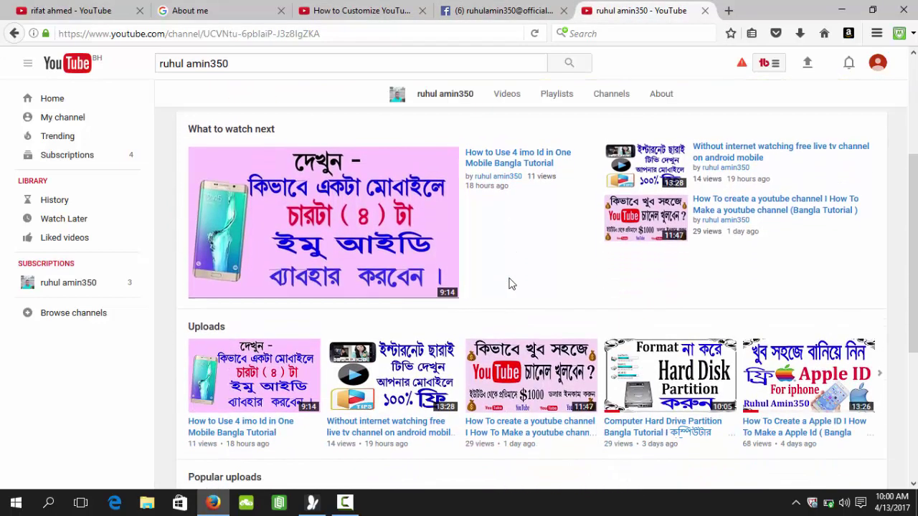
scroll(510, 281, "up", 2)
scroll(484, 268, "up", 2)
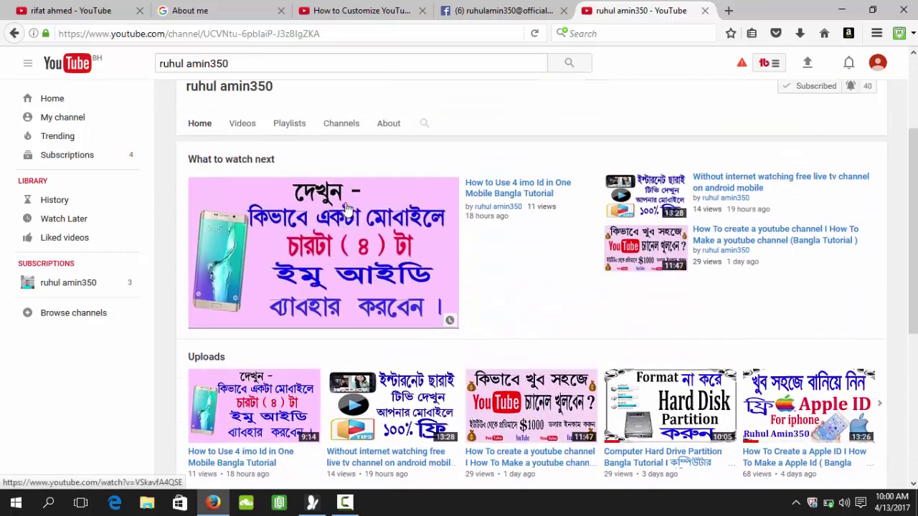
left_click(76, 10)
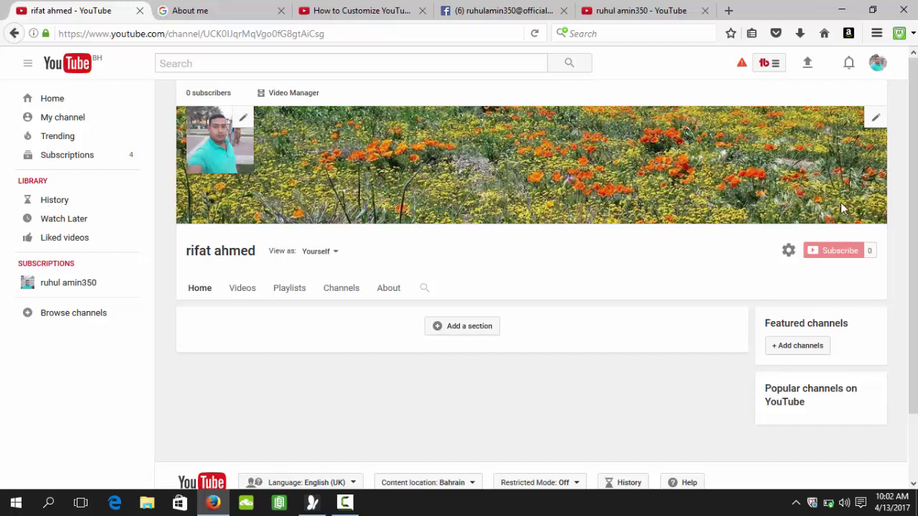
left_click(642, 10)
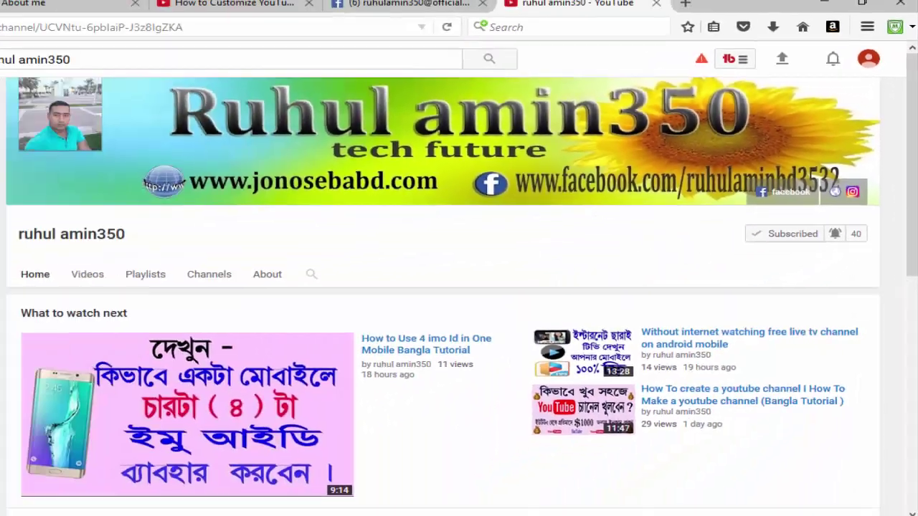
left_click(69, 12)
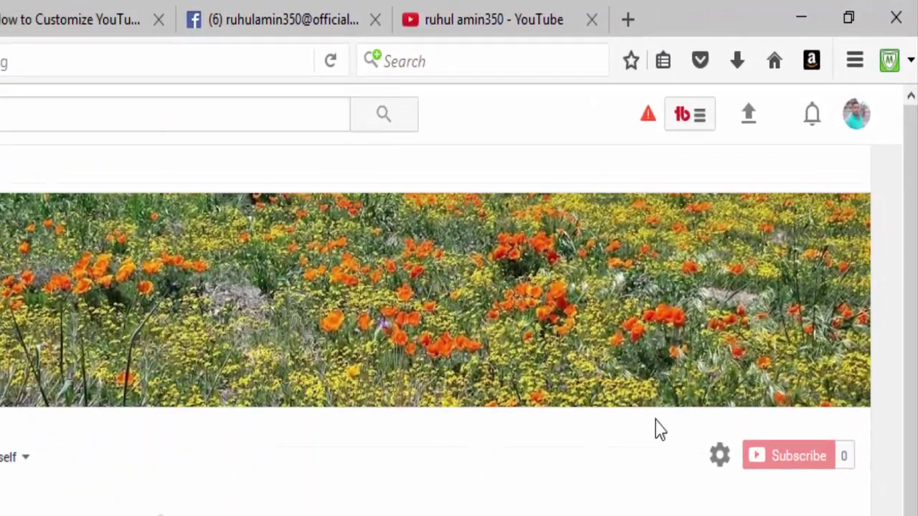
Go to the new channel's About section and open its custom links for editing.
mouse_move(828, 187)
left_click(854, 218)
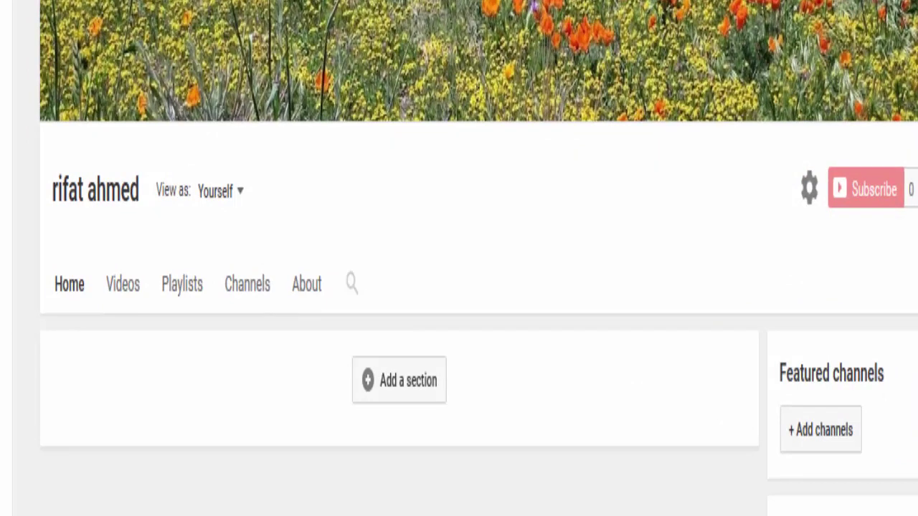
left_click(319, 298)
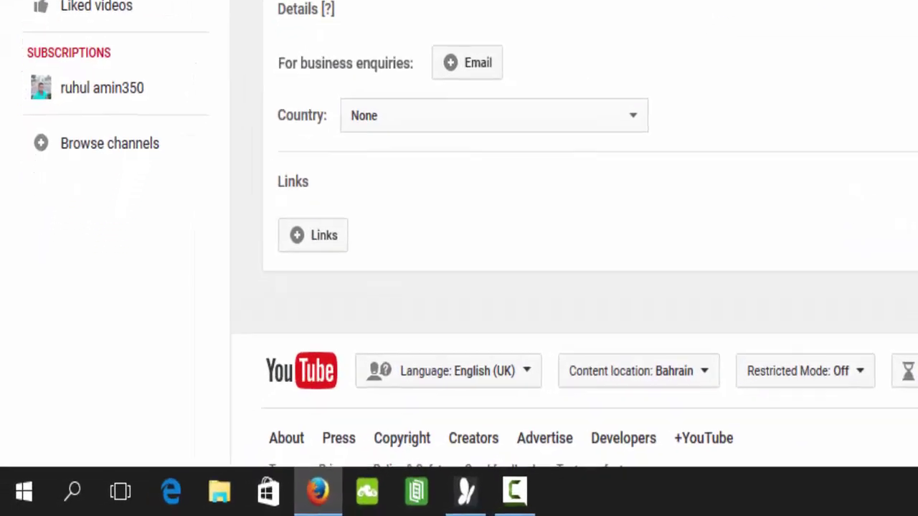
left_click(329, 229)
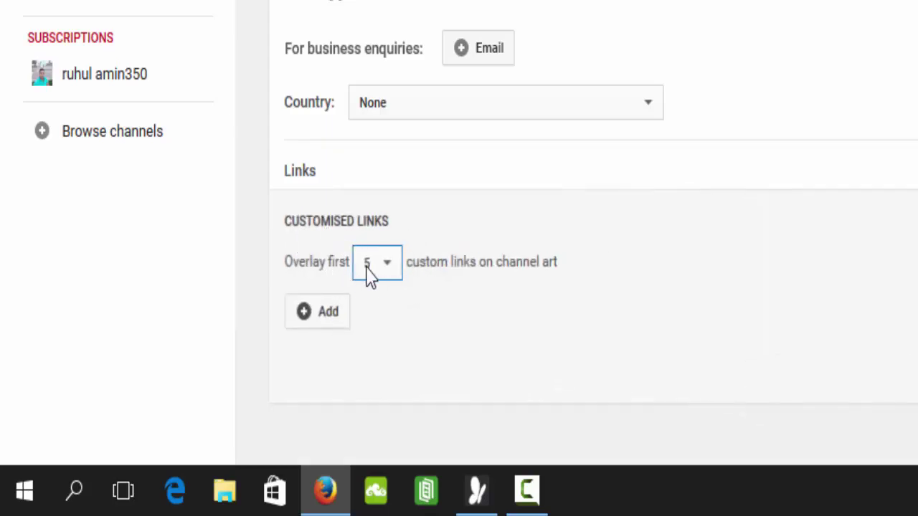
Add a custom link entry with the title "facebook page".
left_click(338, 318)
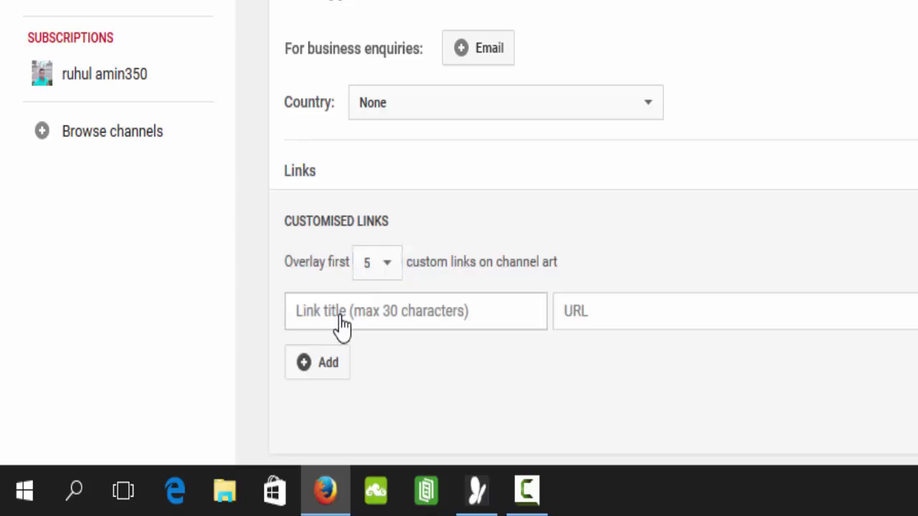
left_click(482, 310)
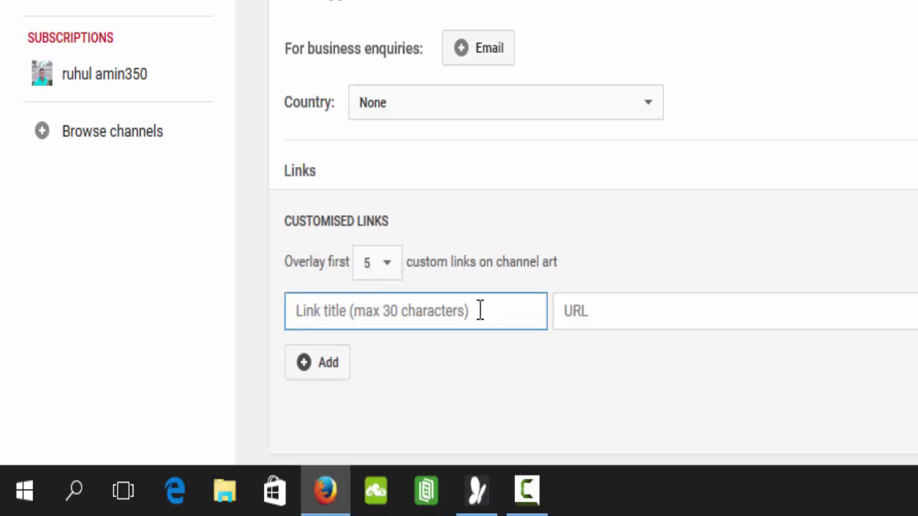
type("Face")
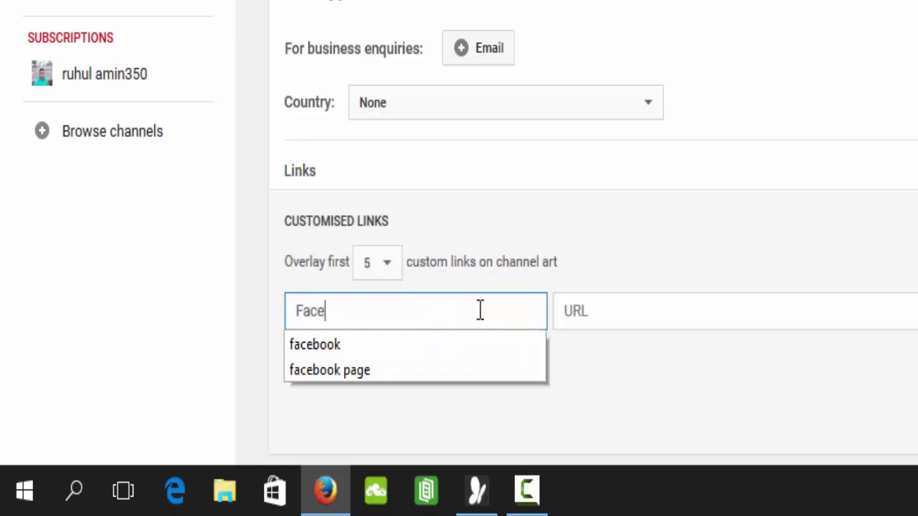
type("book Page")
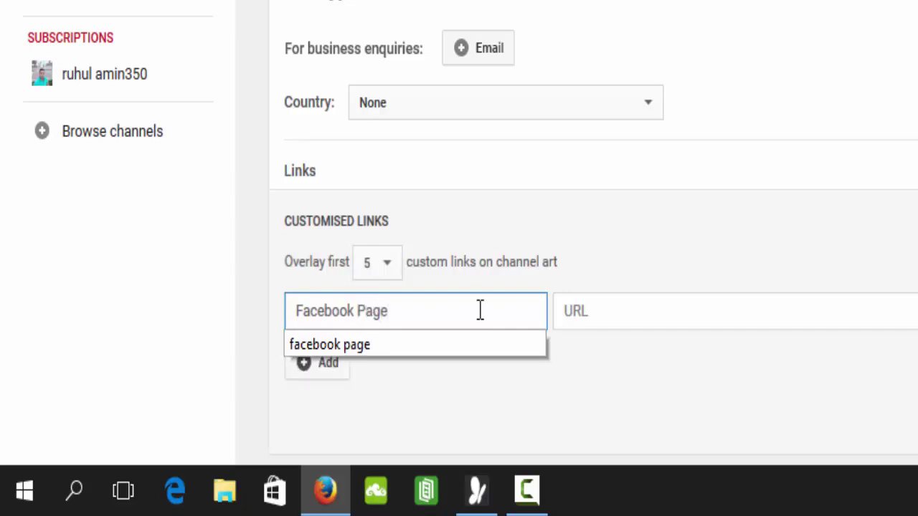
left_click(469, 345)
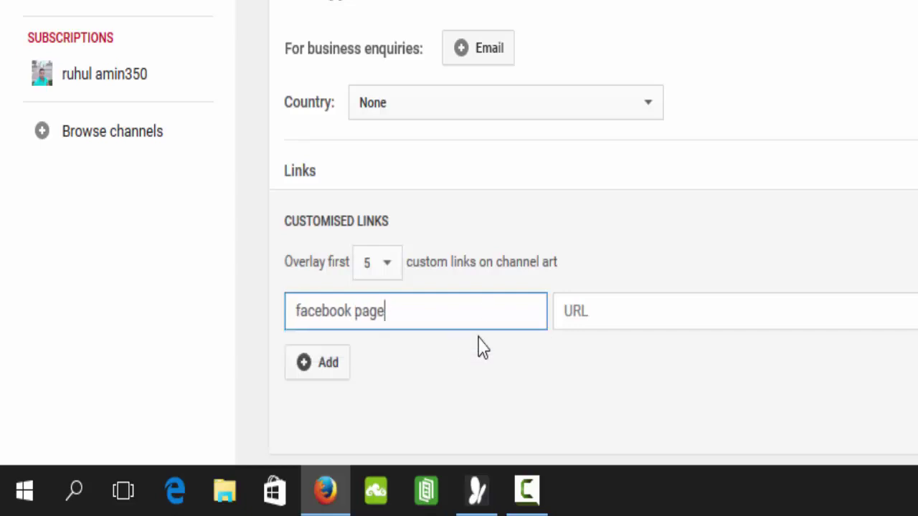
Switch to the Facebook search results and copy the page name from the search box for the link's URL.
left_click(648, 305)
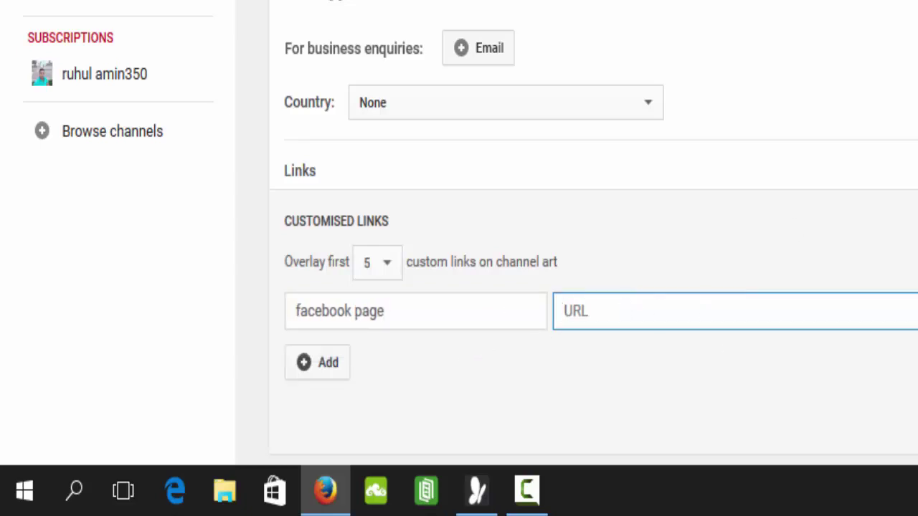
left_click(689, 29)
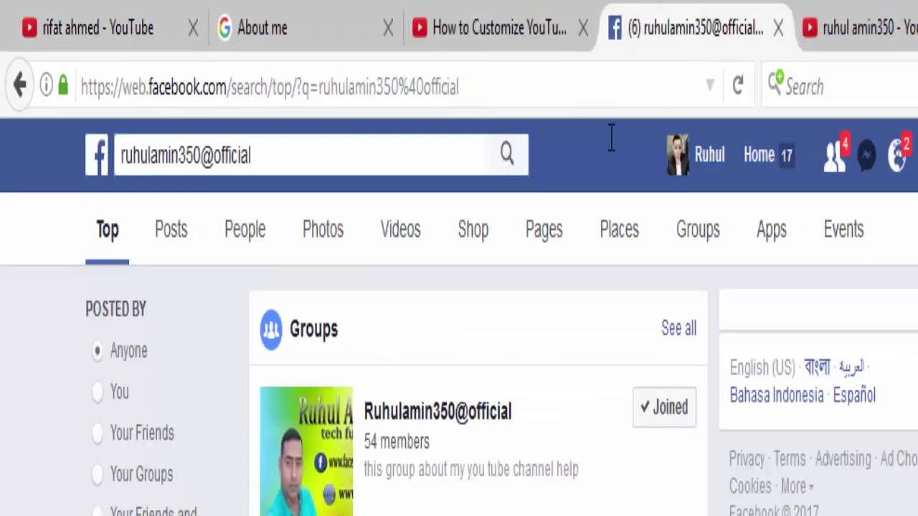
left_click(266, 158)
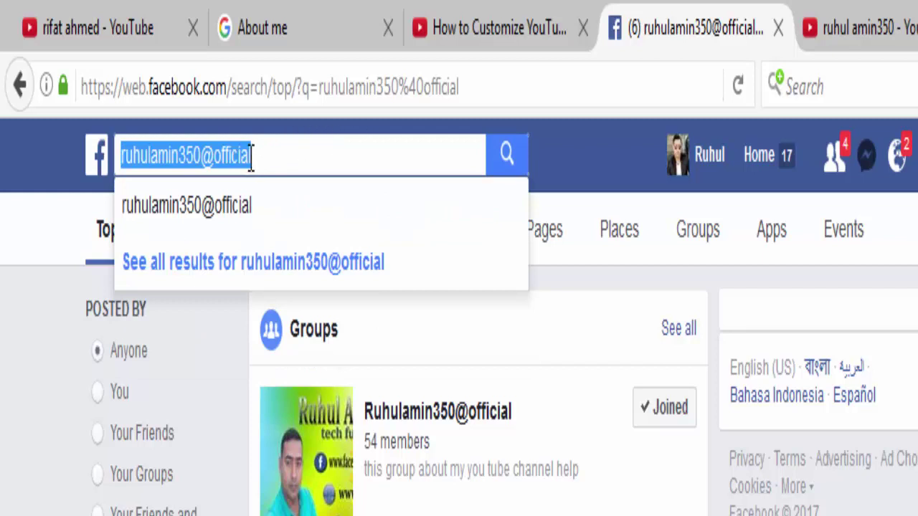
left_click_drag(255, 155, 136, 162)
right_click(139, 164)
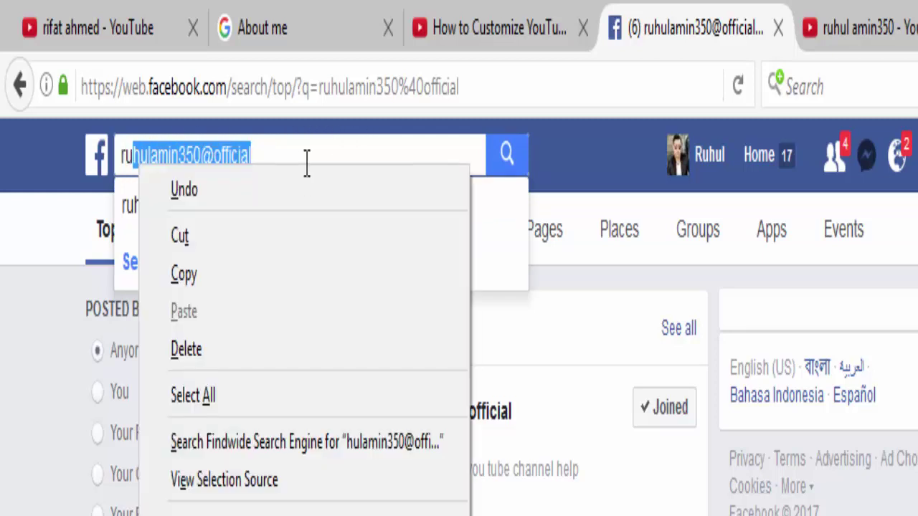
left_click(379, 201)
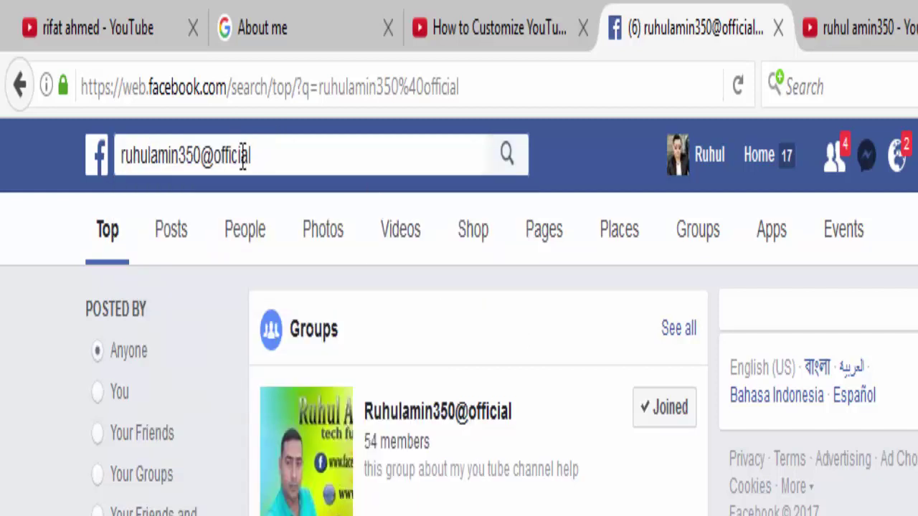
left_click_drag(122, 156, 150, 156)
left_click_drag(261, 167, 117, 159)
right_click(172, 172)
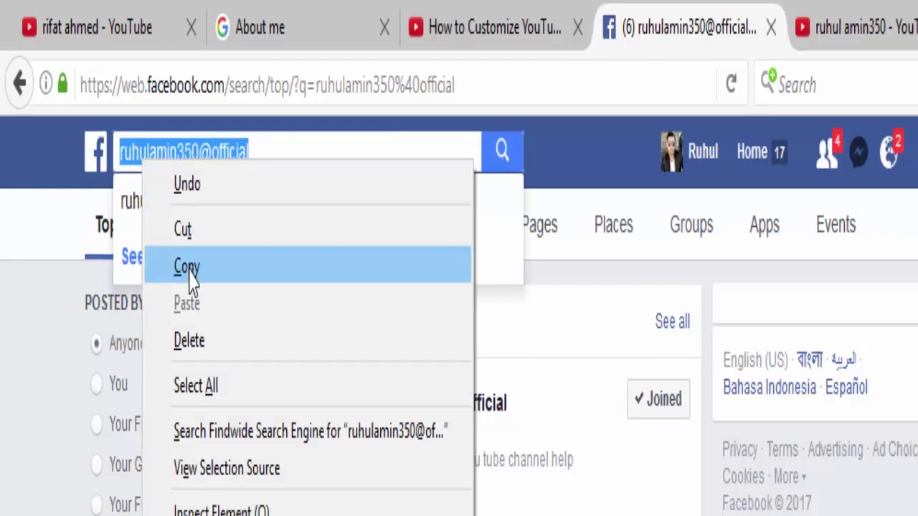
left_click(188, 283)
Return to the new channel's links, paste the copied page name as the link's URL and try to save.
left_click(87, 10)
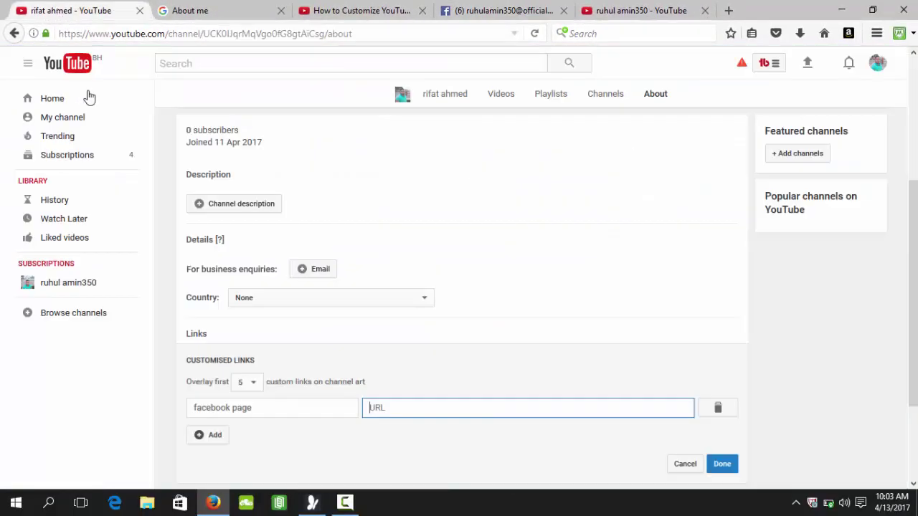
right_click(393, 410)
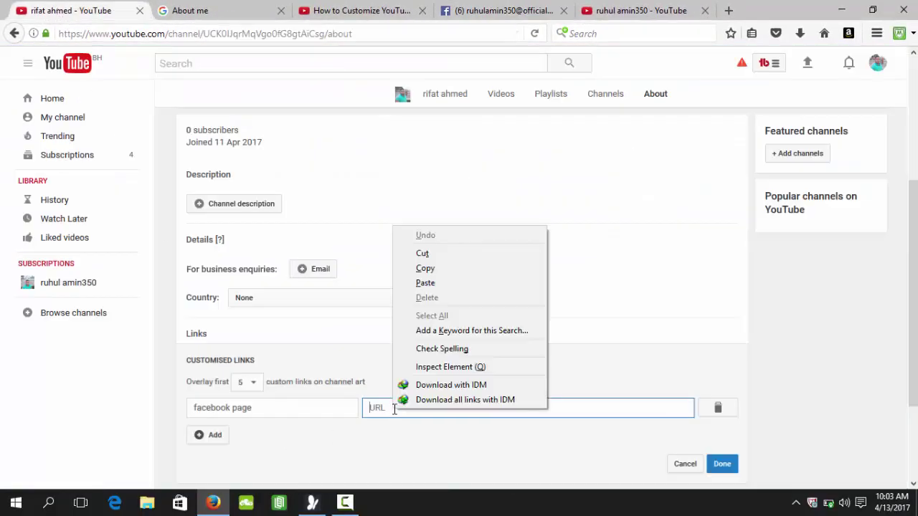
left_click(429, 282)
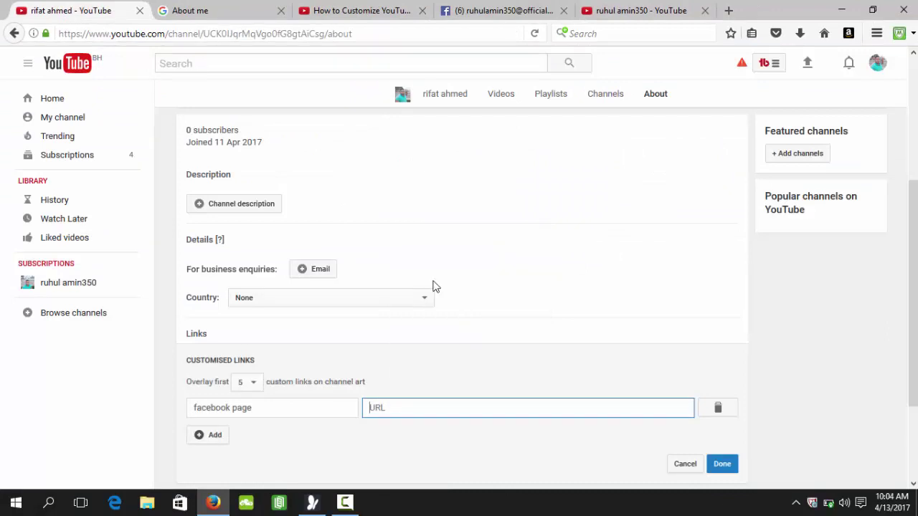
right_click(396, 406)
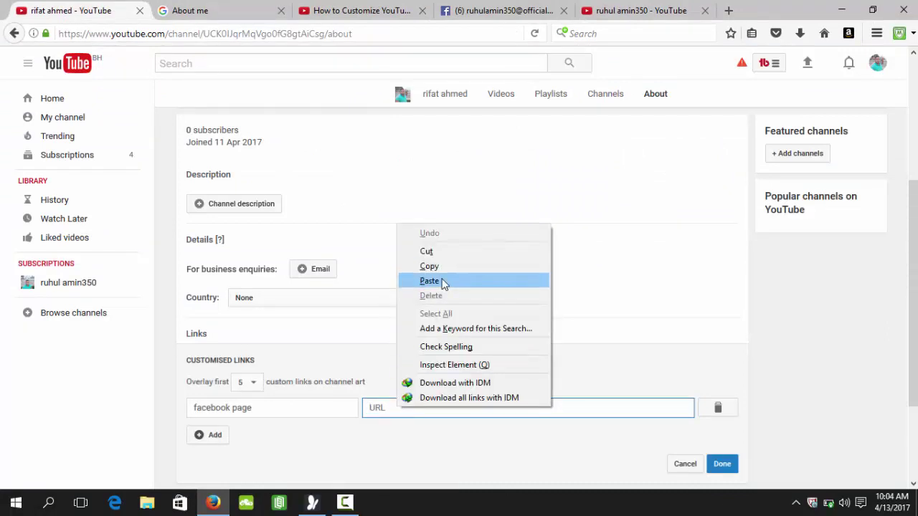
left_click(430, 282)
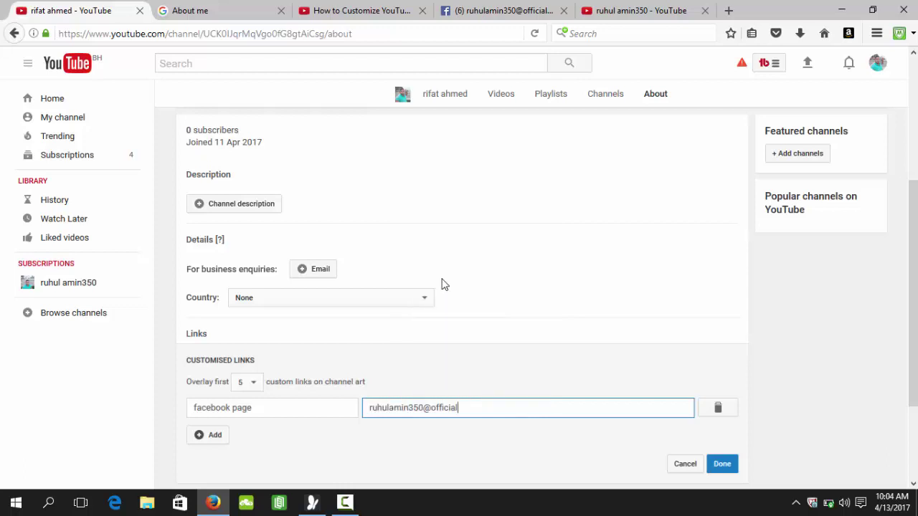
left_click(723, 464)
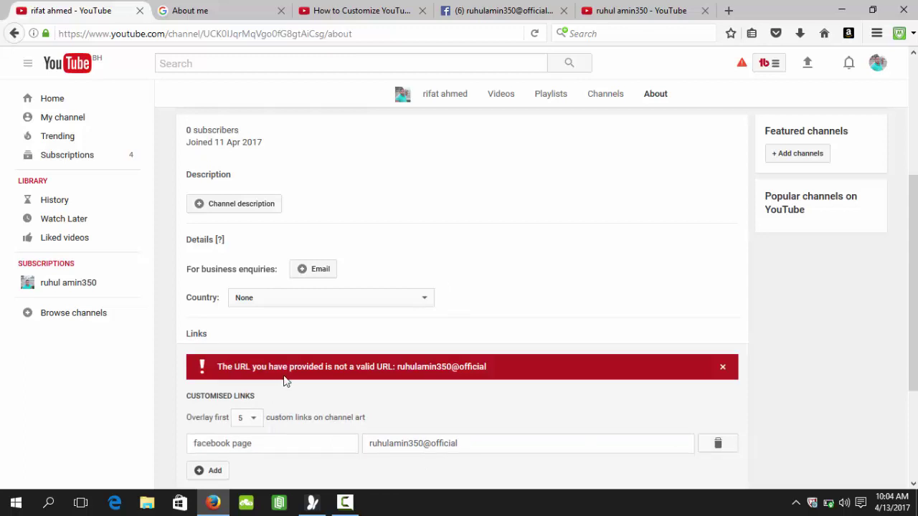
left_click(723, 368)
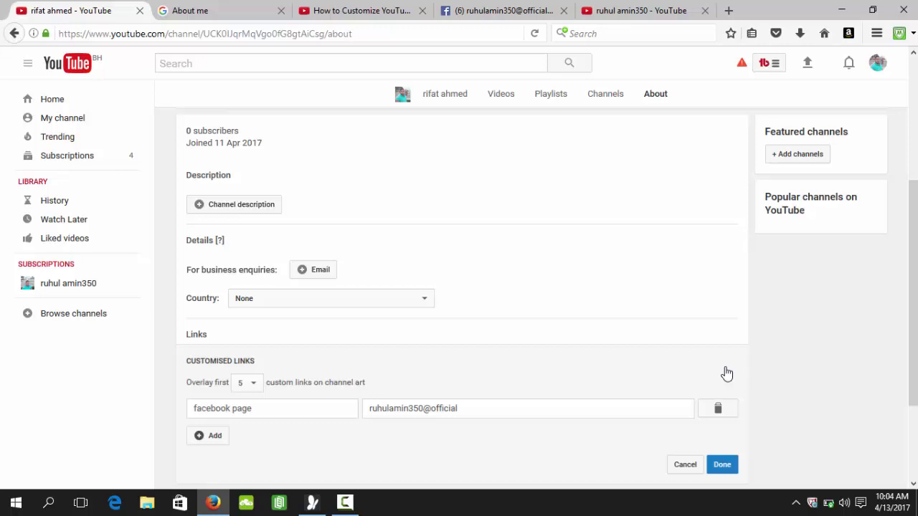
Switch back to Facebook and copy the full web address of the search results page.
key("ctrl+4")
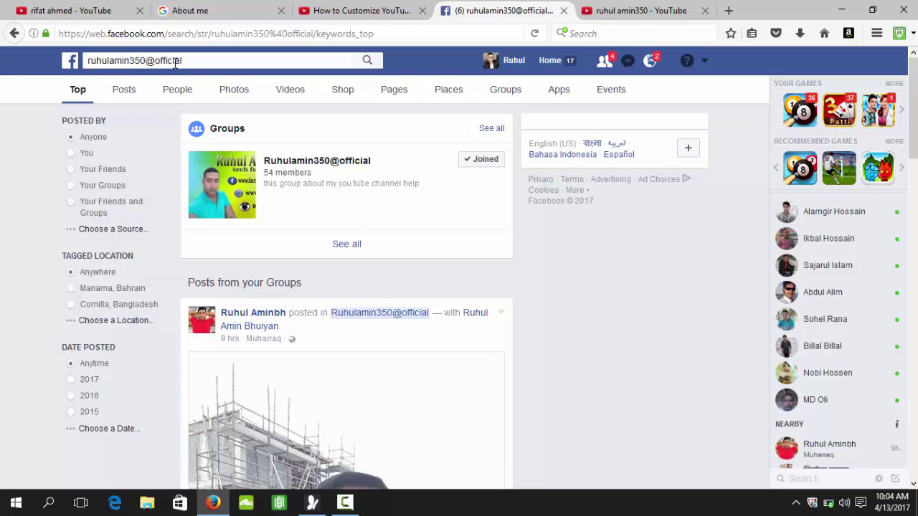
left_click(377, 34)
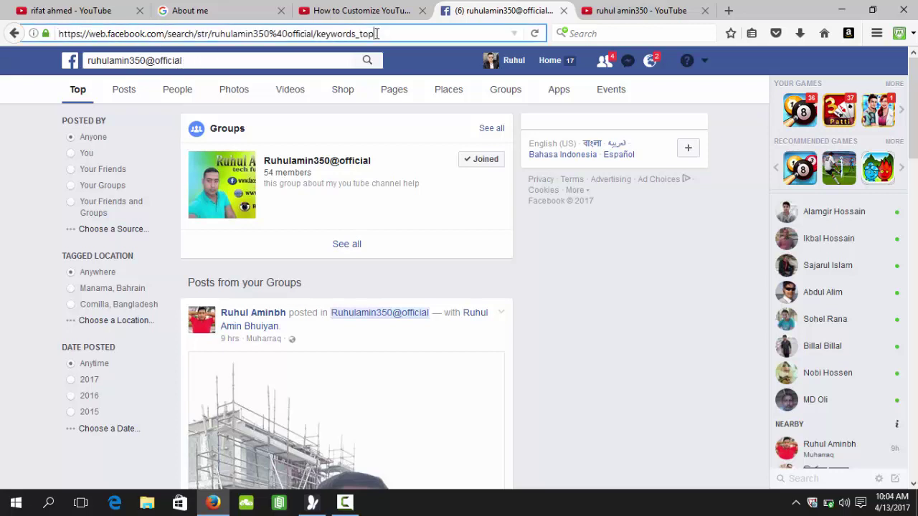
right_click(256, 36)
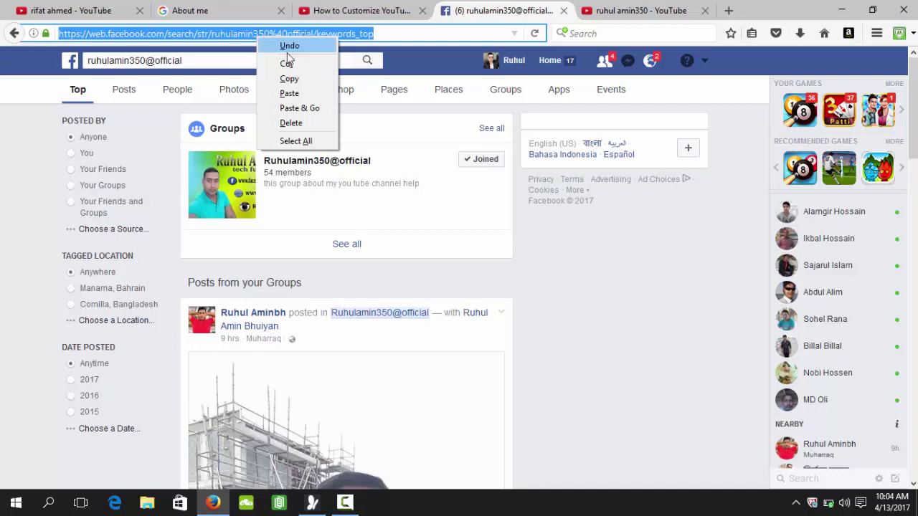
left_click(289, 79)
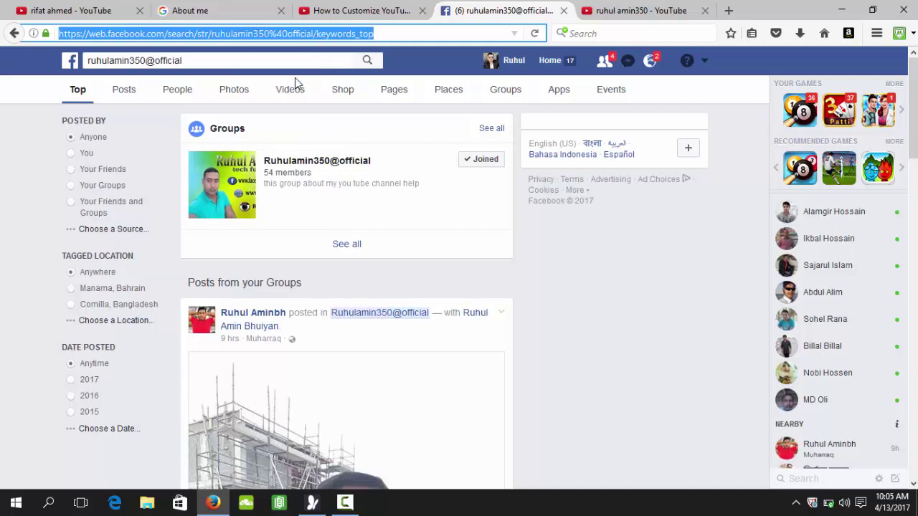
Replace the URL of the "facebook page" link with the copied Facebook web address and save the links.
left_click(94, 14)
left_click_drag(467, 412, 367, 408)
right_click(424, 410)
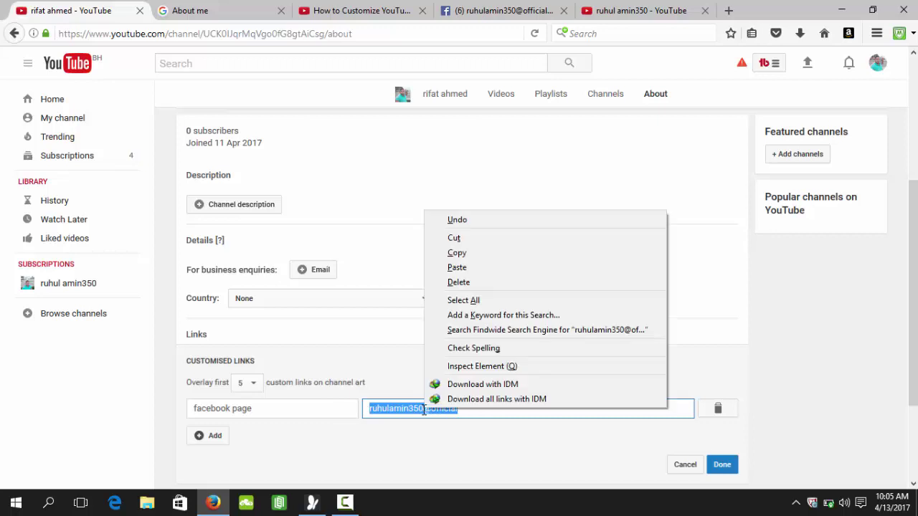
left_click(470, 269)
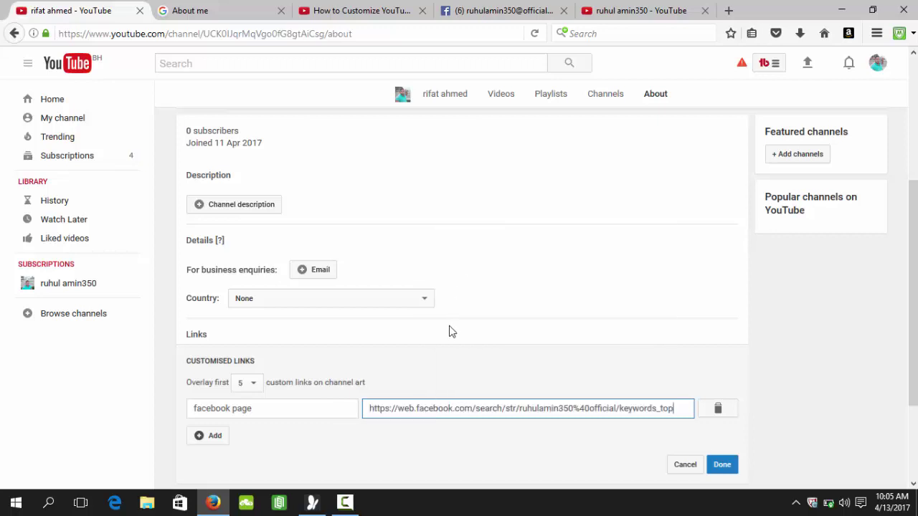
left_click(713, 473)
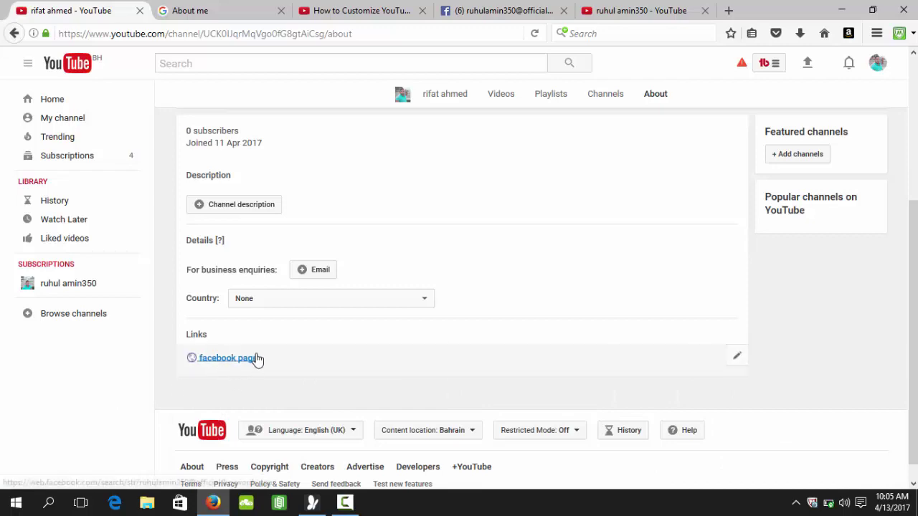
Reload the channel page and check the link overlay on the channel art.
scroll(378, 363, "up", 3)
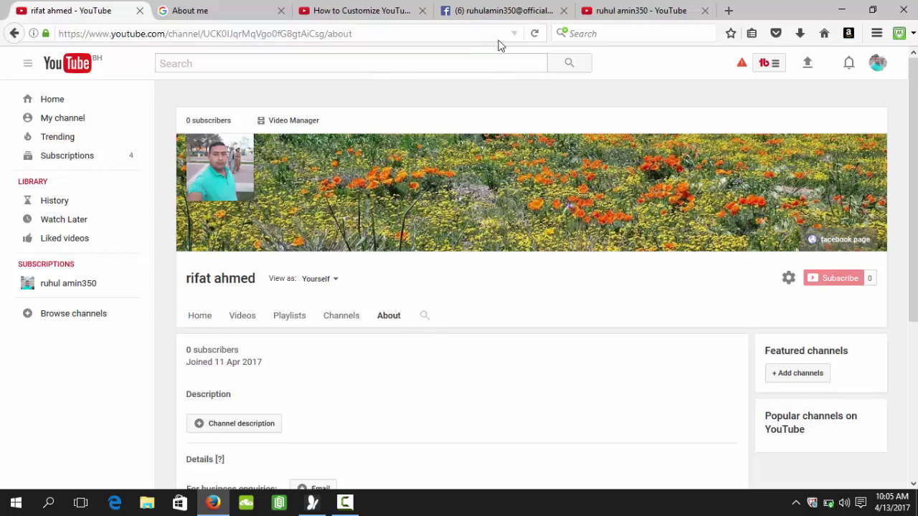
left_click(538, 34)
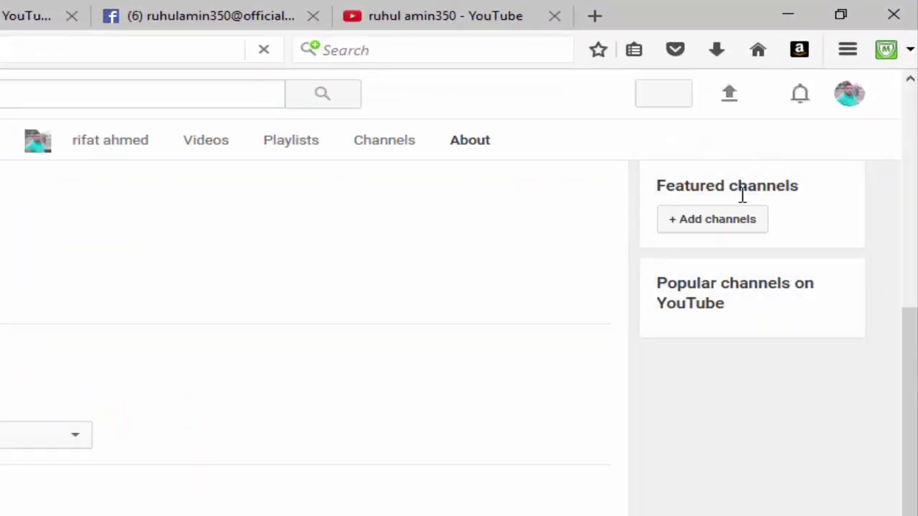
scroll(739, 205, "up", 5)
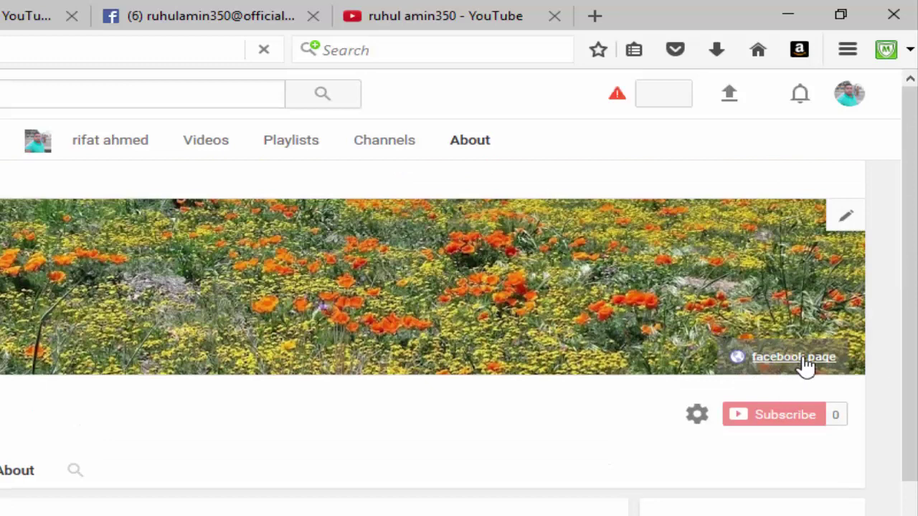
Reopen the About section's custom links for editing and add a second, blank link entry.
scroll(789, 370, "down", 1)
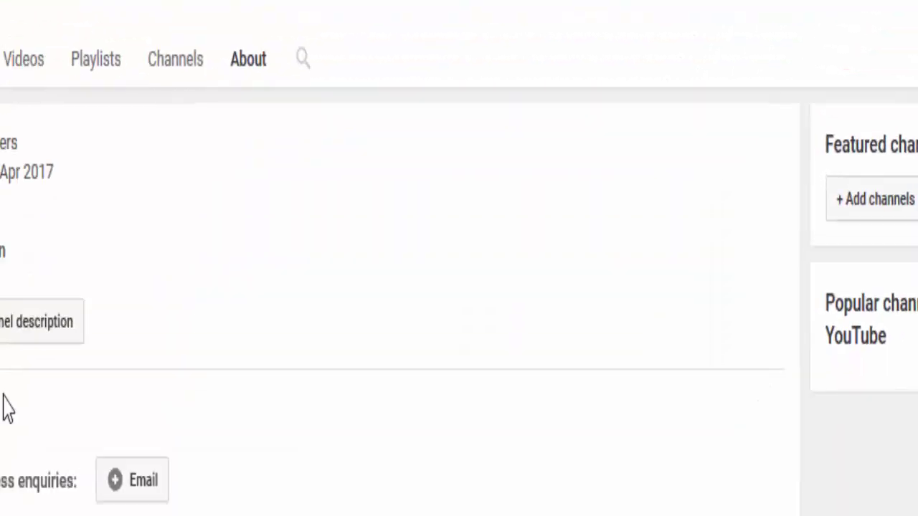
scroll(402, 182, "down", 4)
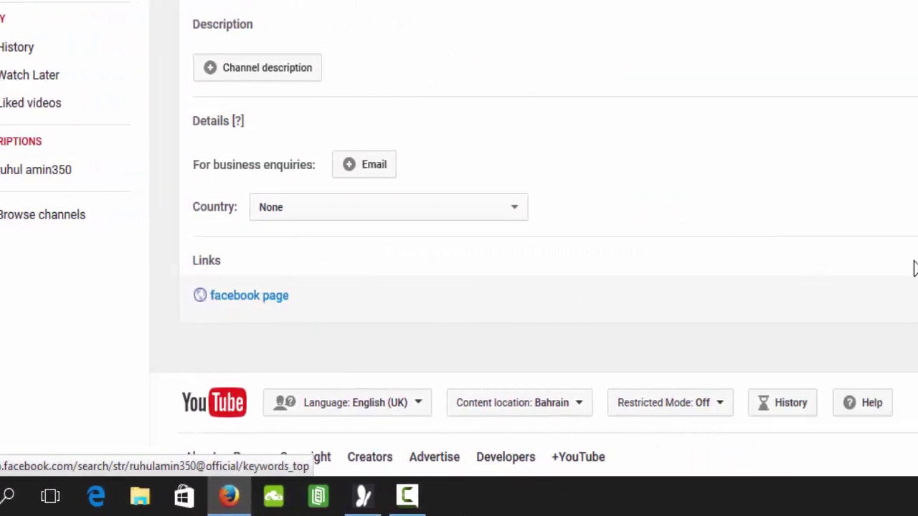
left_click(813, 300)
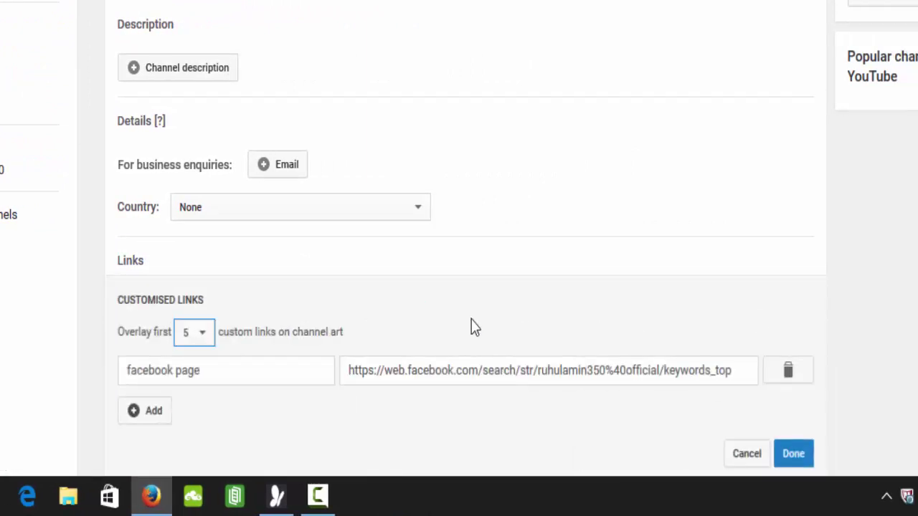
left_click(151, 411)
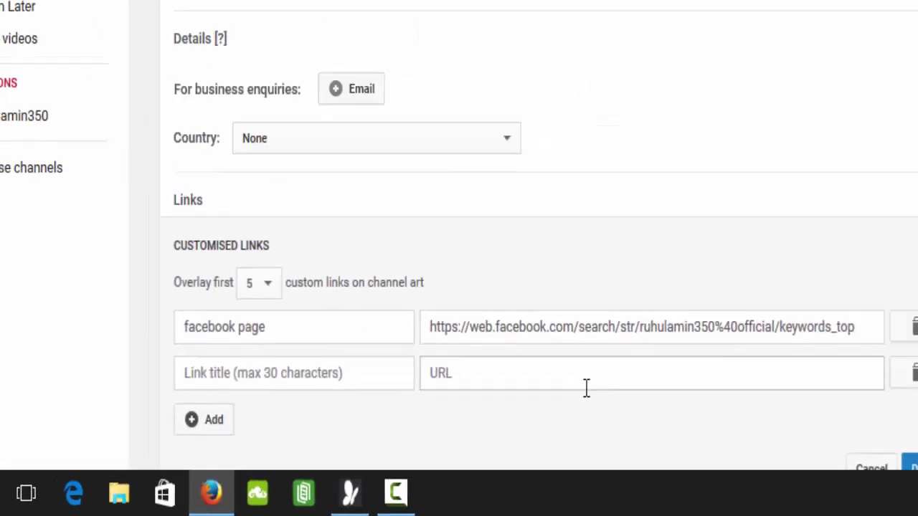
scroll(799, 452, "down", 3)
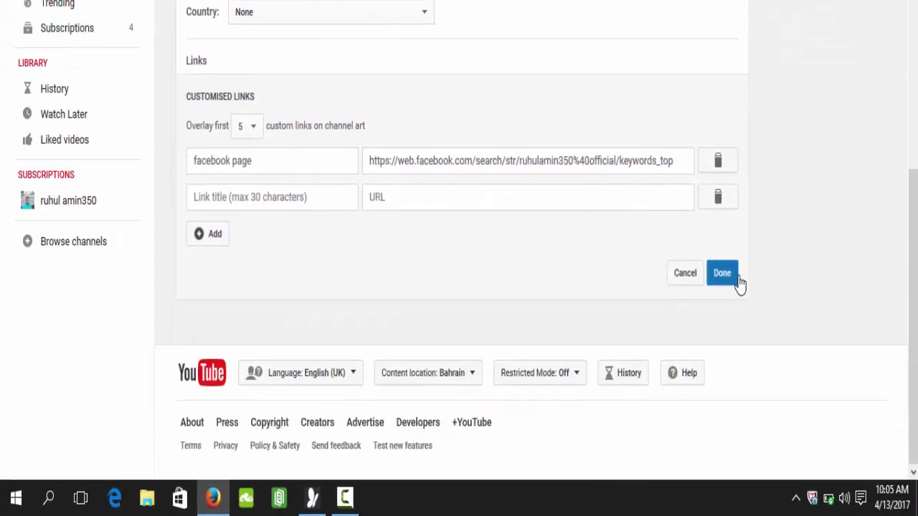
scroll(762, 280, "up", 3)
scroll(762, 283, "up", 3)
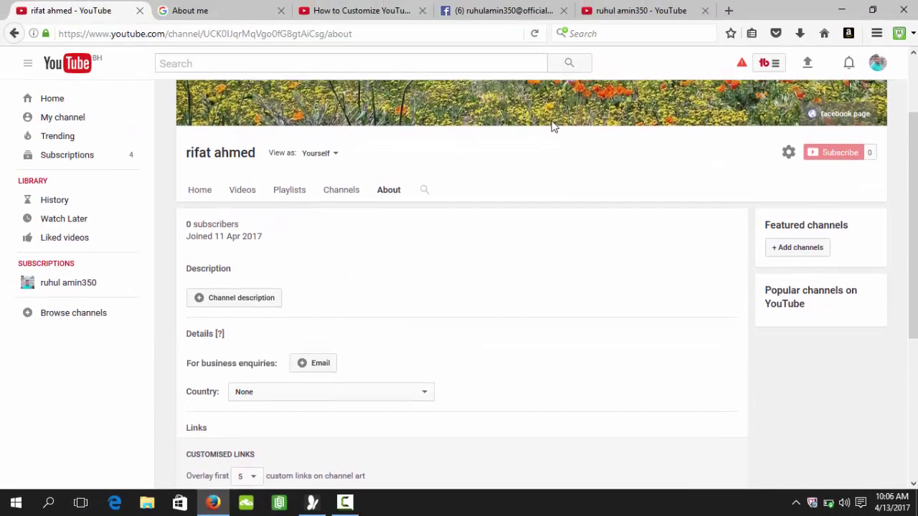
scroll(689, 151, "up", 2)
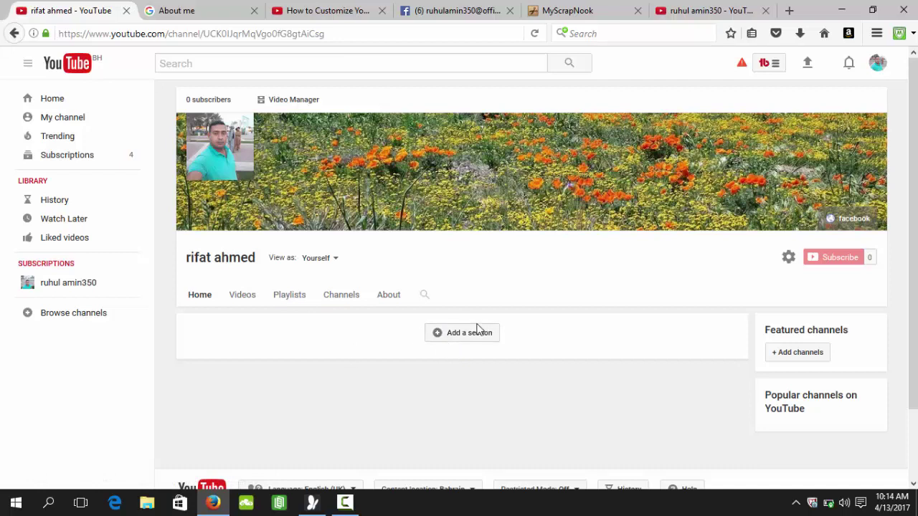
Add a section to the channel's home page with Uploads as its content.
scroll(285, 399, "down", 2)
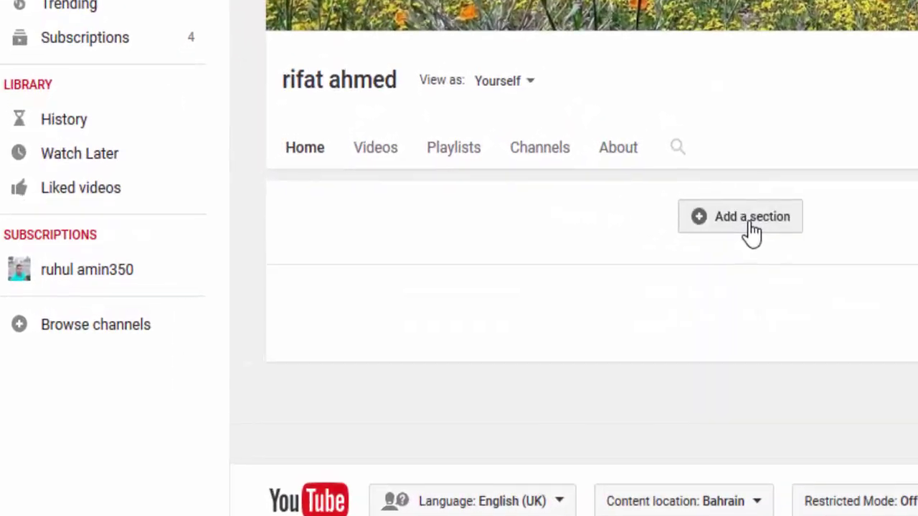
left_click(469, 254)
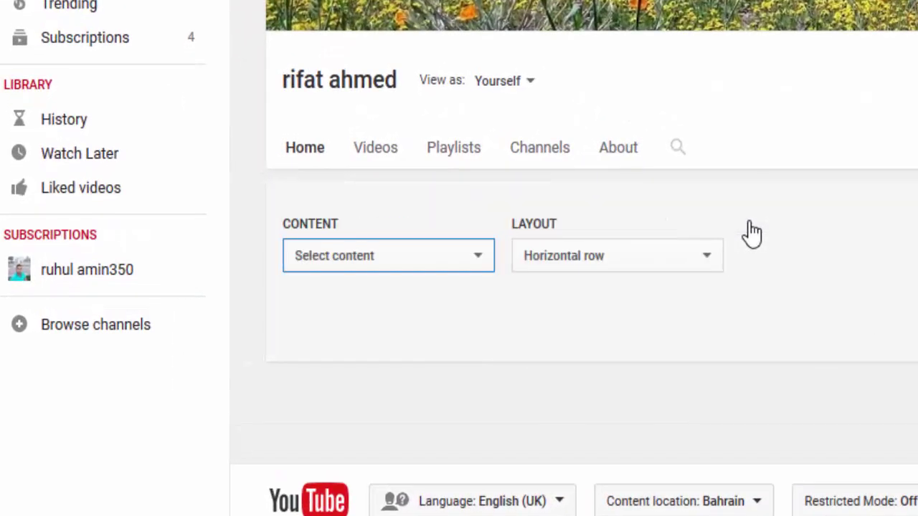
left_click(479, 258)
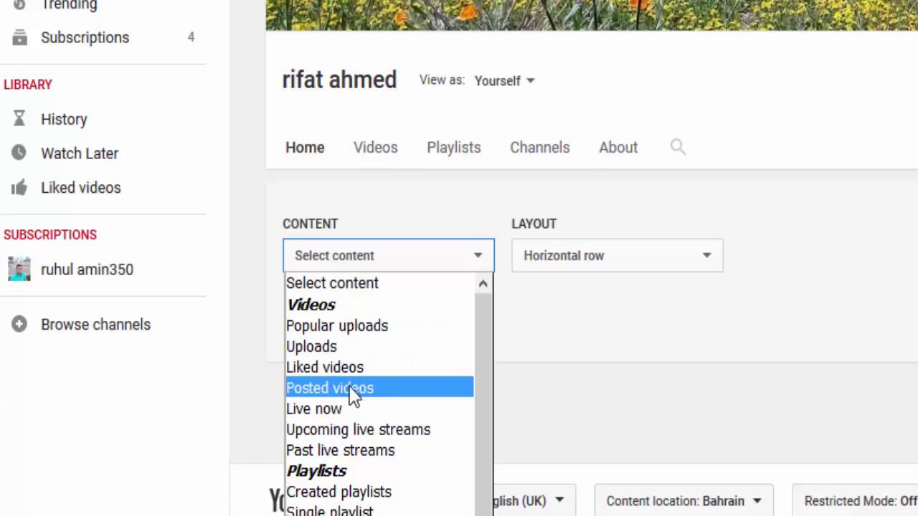
left_click(334, 348)
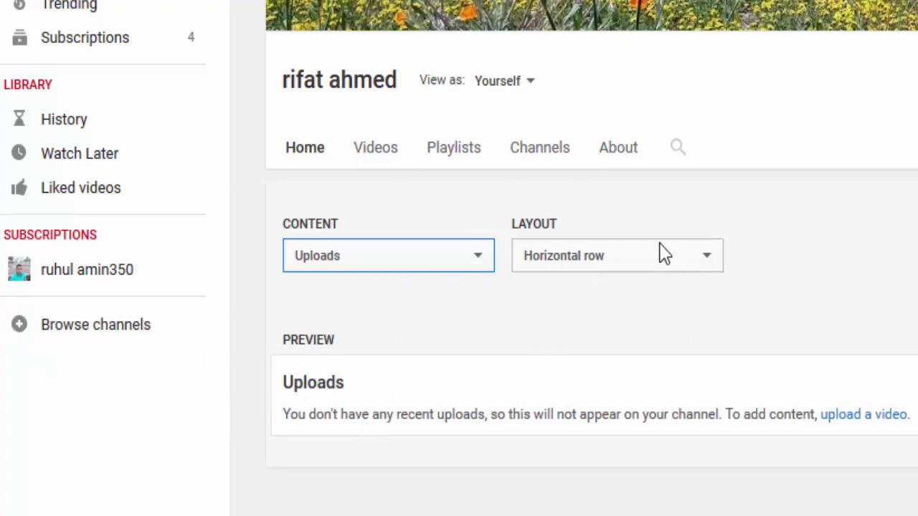
Try the Vertical list layout for the Uploads section.
left_click(705, 259)
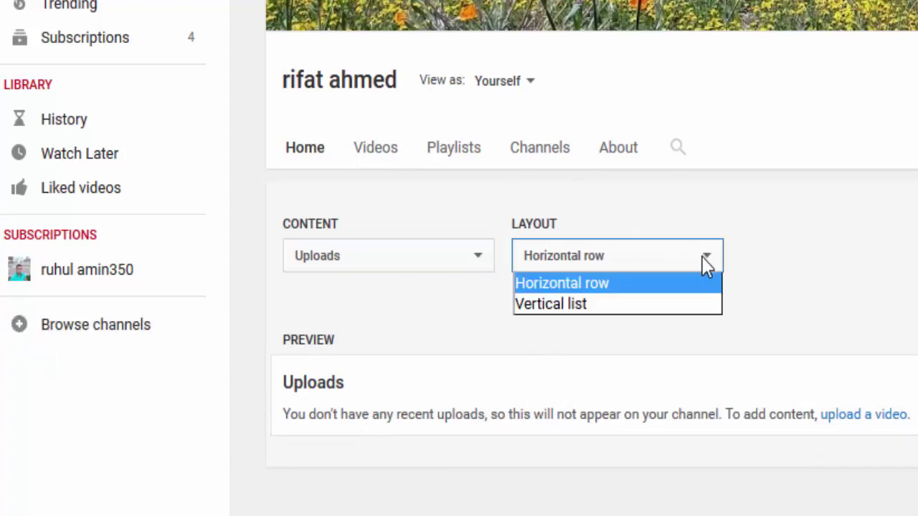
left_click(620, 303)
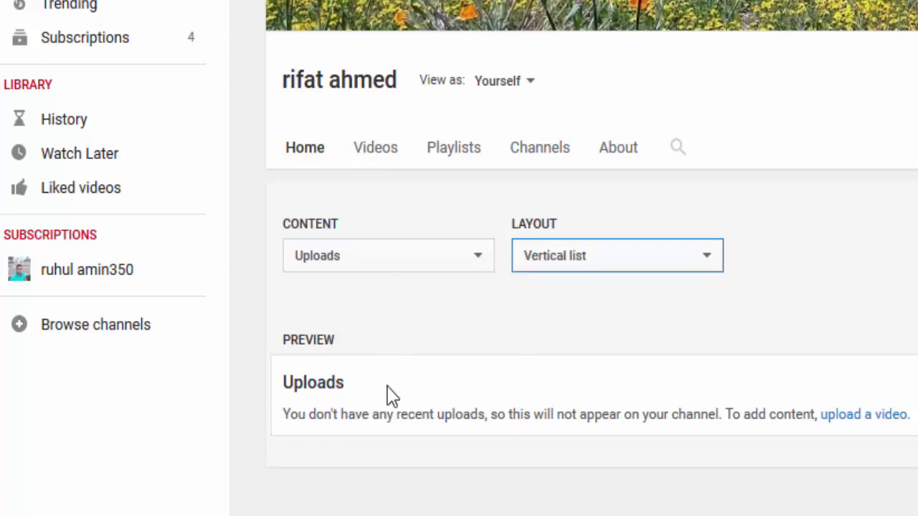
scroll(574, 287, "down", 1)
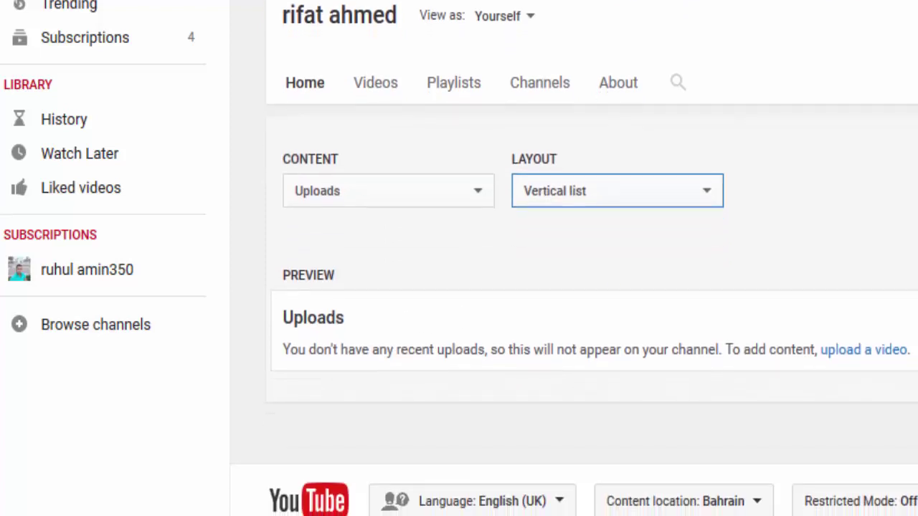
scroll(592, 258, "up", 3)
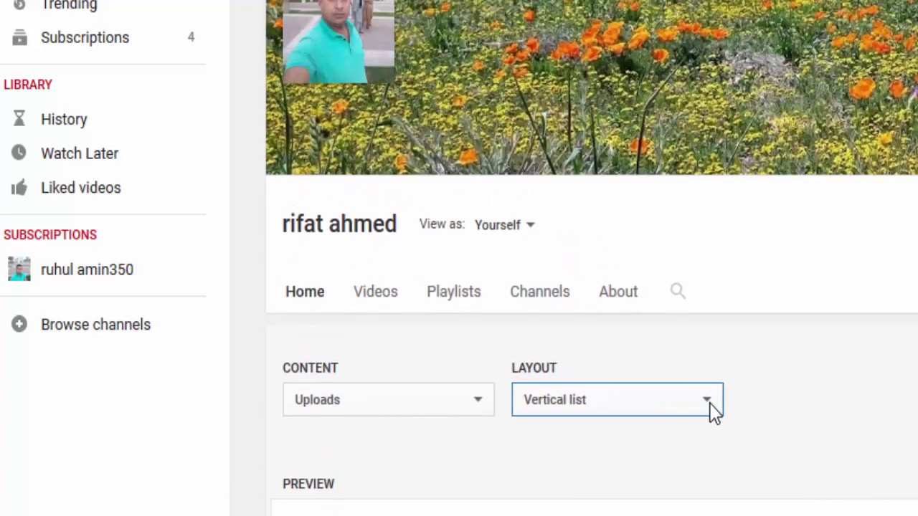
Set the Uploads section's layout to Horizontal row and save the section.
left_click(710, 408)
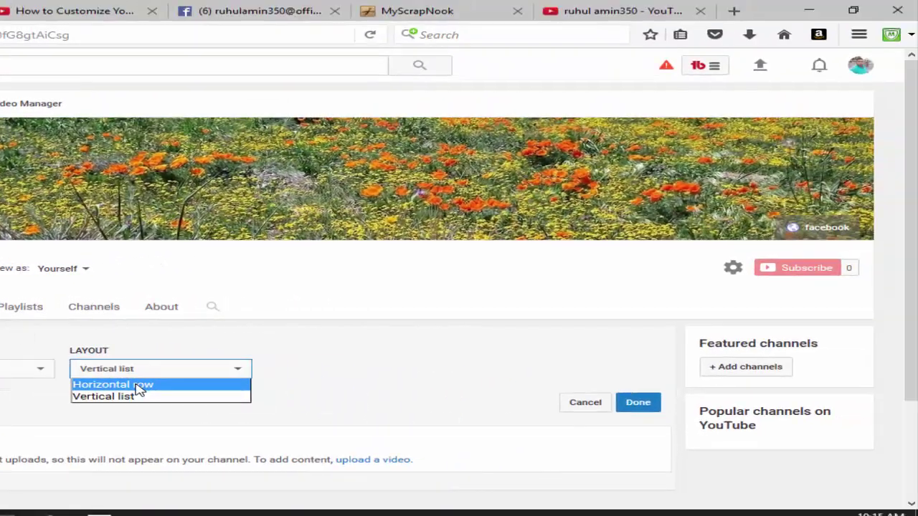
left_click(593, 426)
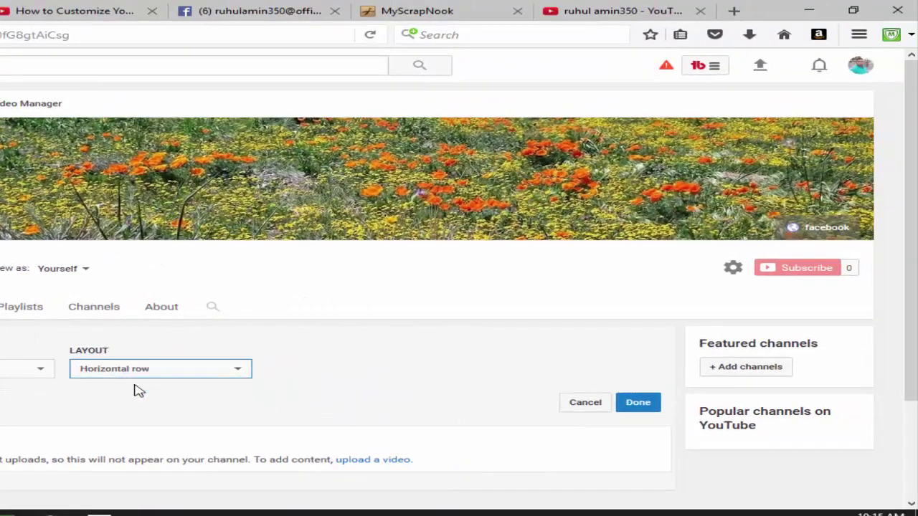
left_click(639, 403)
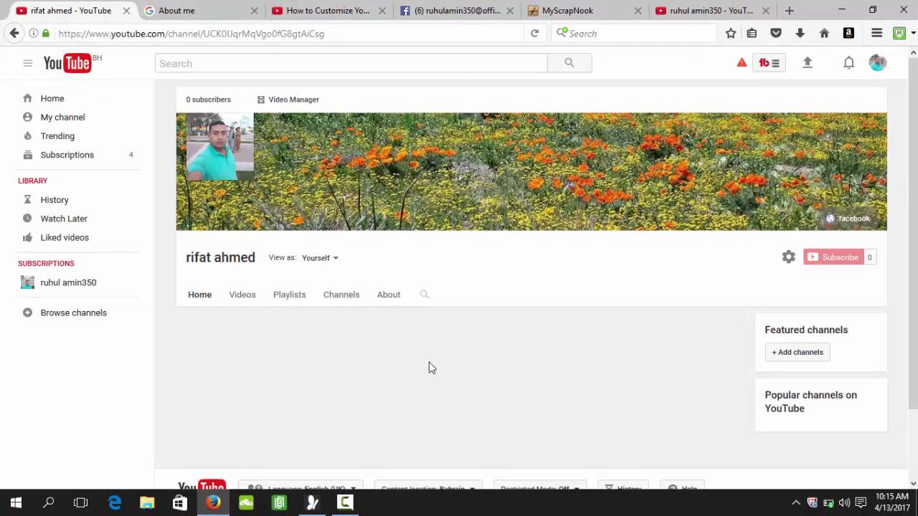
scroll(434, 361, "down", 2)
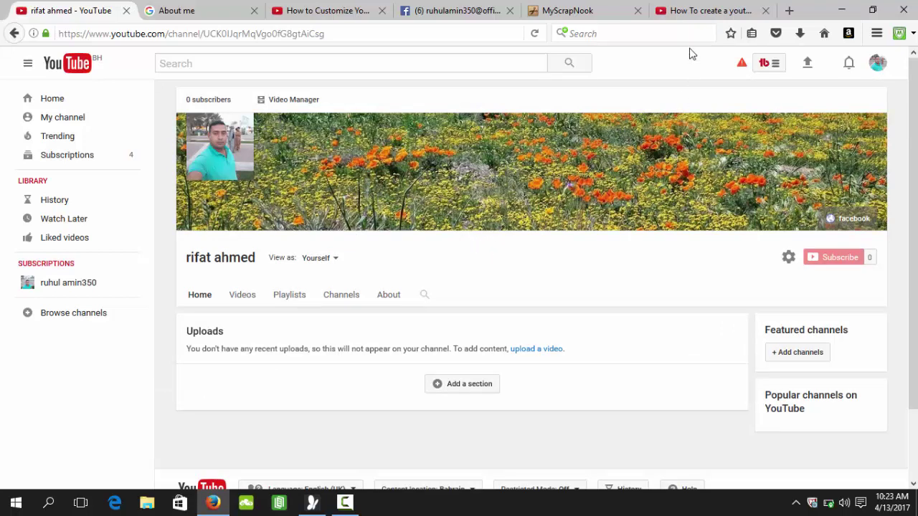
Switch to the open "How To create a youtube channel" video, play it and examine the branding watermark in the picture's corner.
left_click(675, 13)
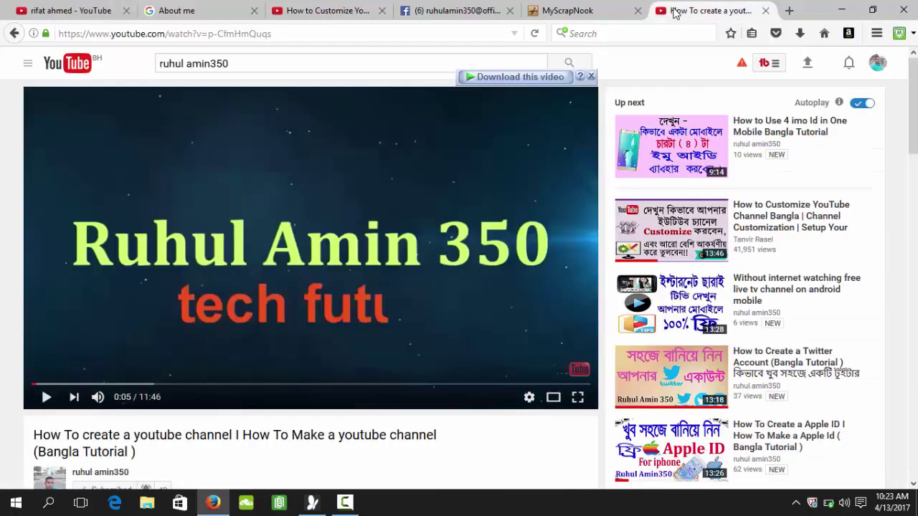
left_click(424, 333)
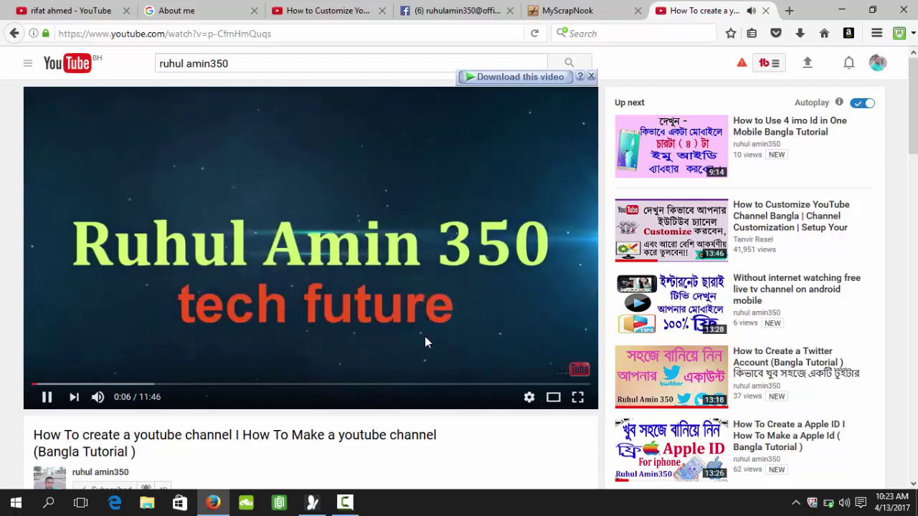
mouse_move(580, 368)
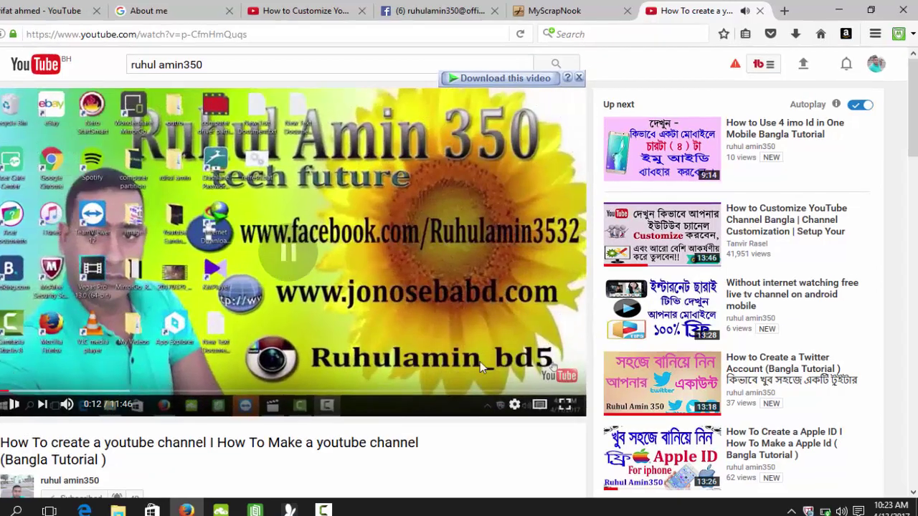
mouse_move(564, 378)
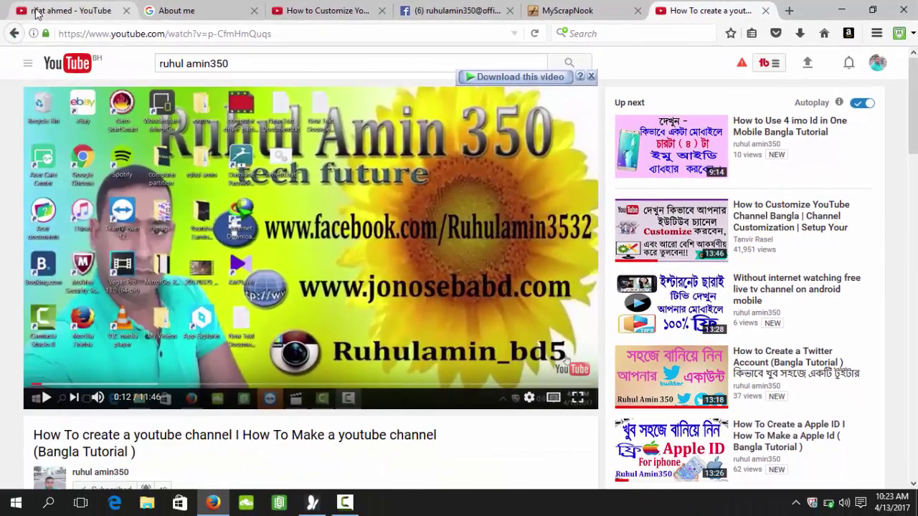
Return to the customised channel's own page and open its Video Manager.
left_click(56, 13)
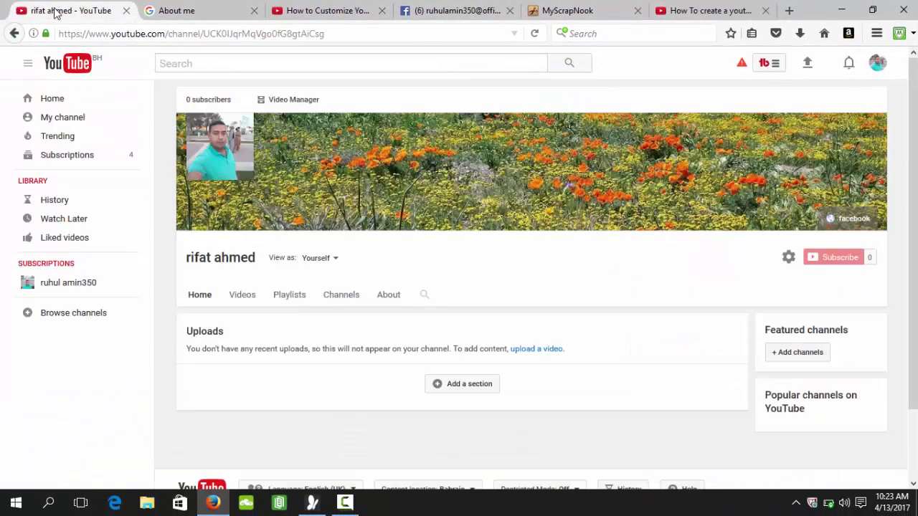
left_click(27, 64)
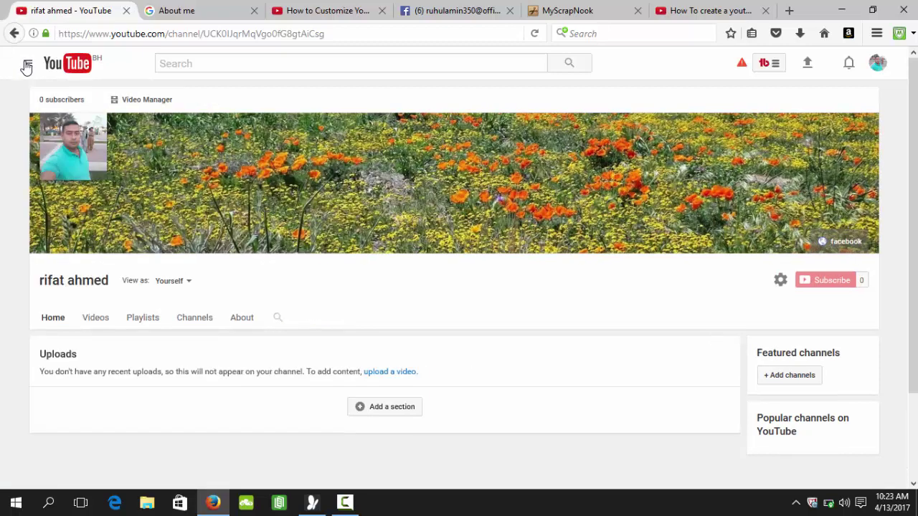
left_click(27, 64)
left_click(48, 125)
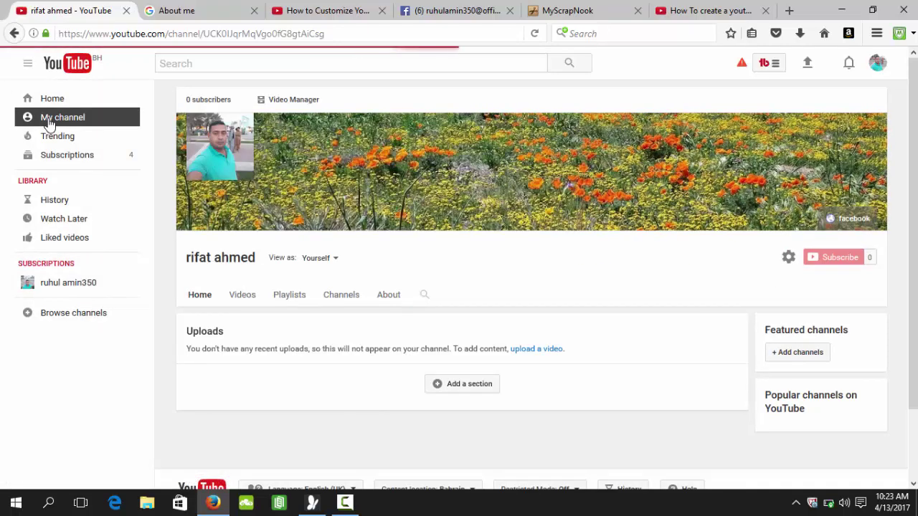
left_click(294, 103)
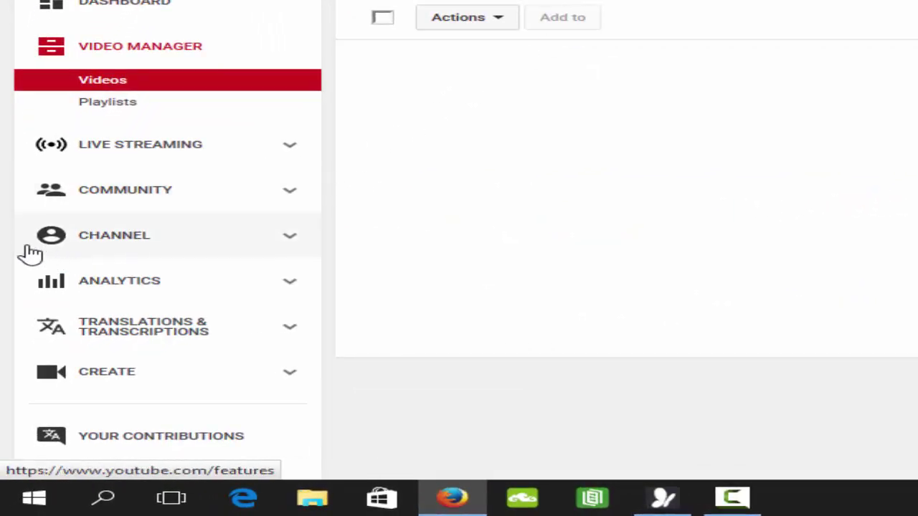
Open the Branding page of the channel settings in Creator Studio.
left_click(150, 246)
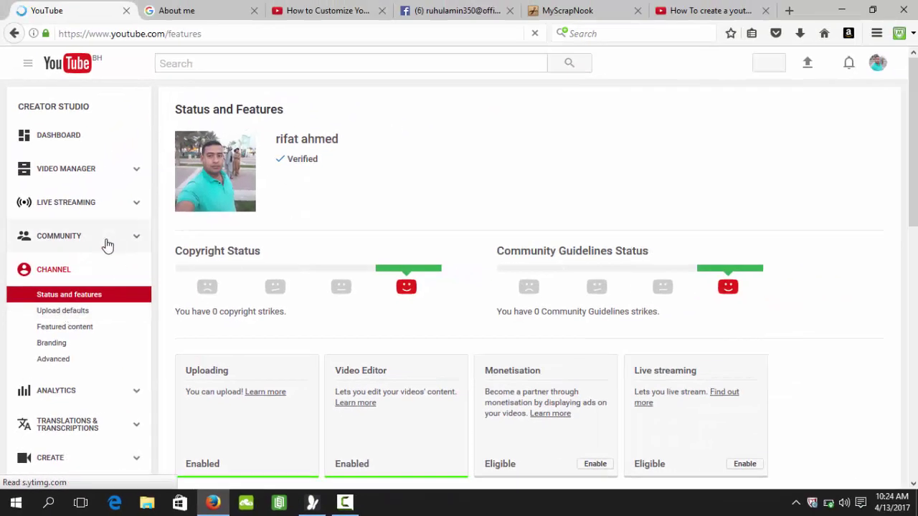
scroll(116, 243, "down", 2)
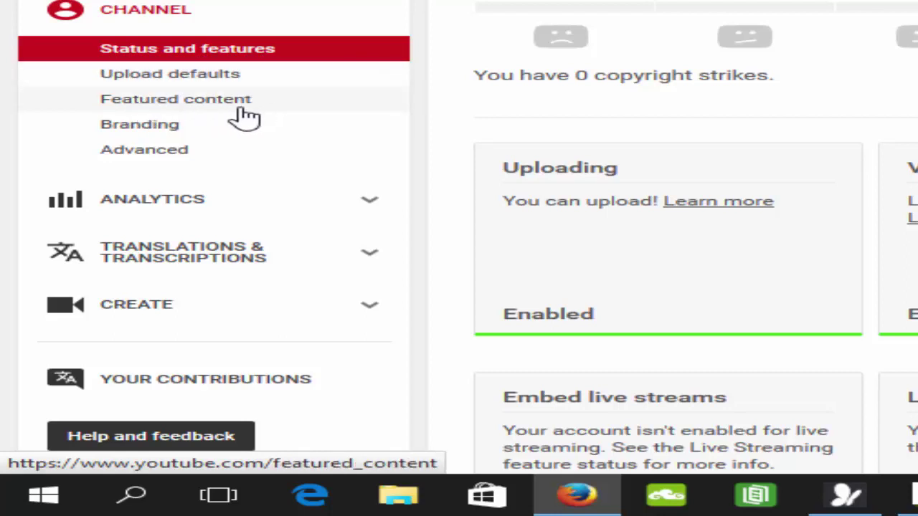
left_click(170, 131)
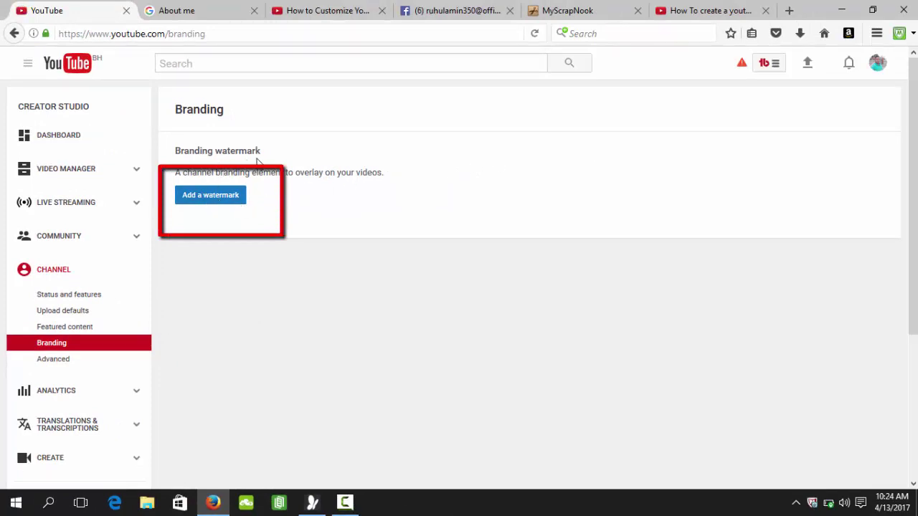
Add the YouTube logo image b4ea75_5bff3da1ca6d4d8e8f60c921d48850bc~mv2.png from the image folder as the branding watermark and save it.
left_click(229, 205)
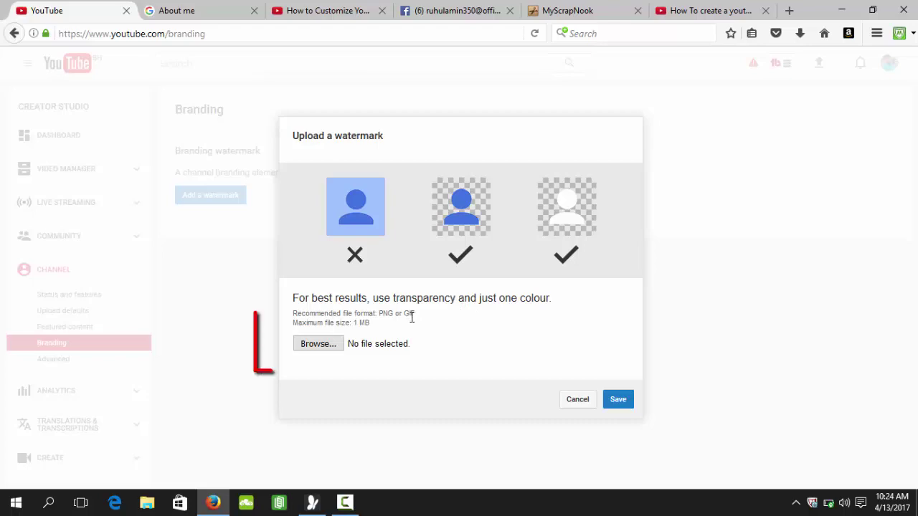
left_click(319, 344)
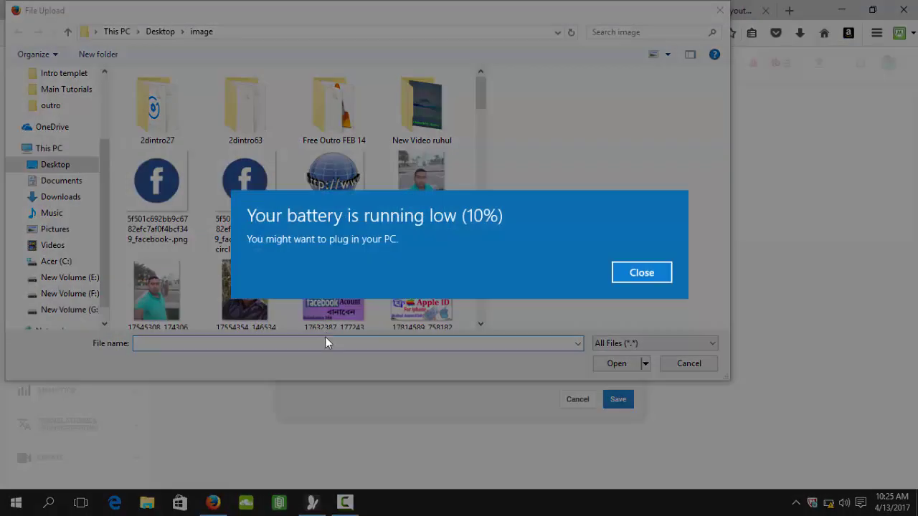
left_click(616, 273)
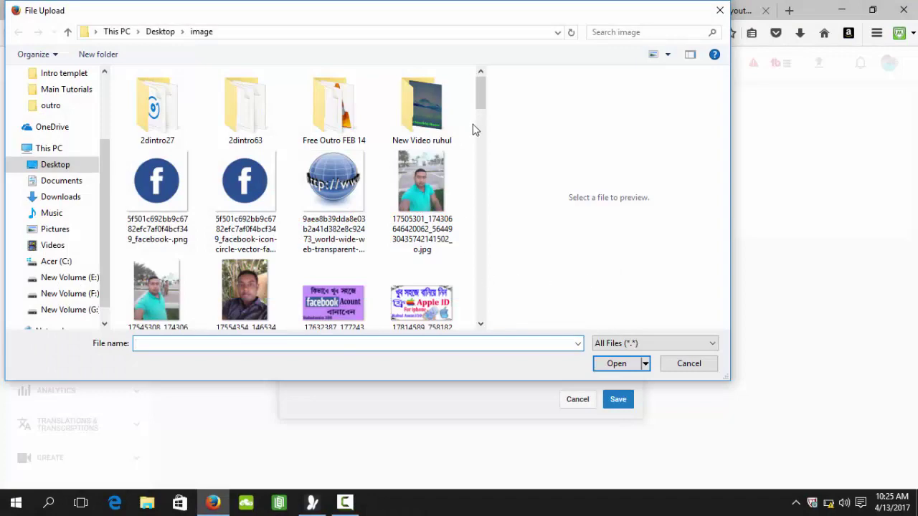
scroll(482, 104, "down", 5)
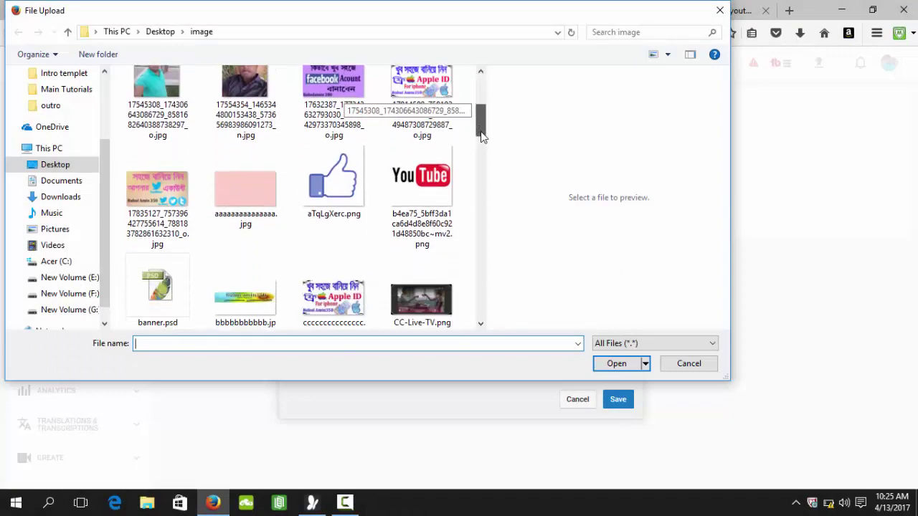
left_click(414, 185)
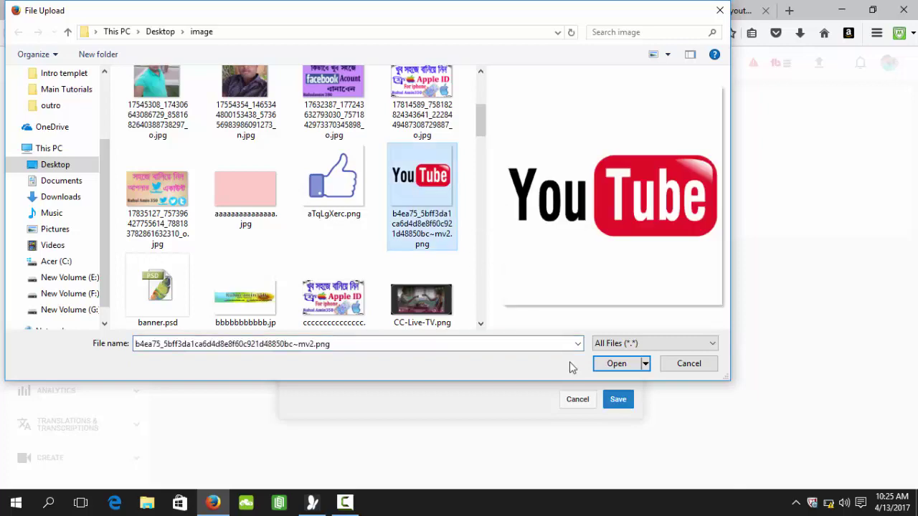
left_click(616, 364)
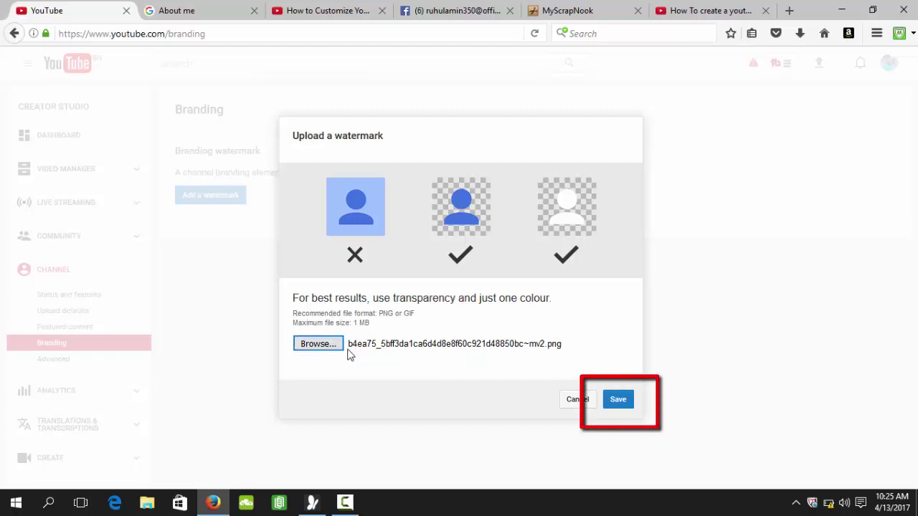
left_click(618, 402)
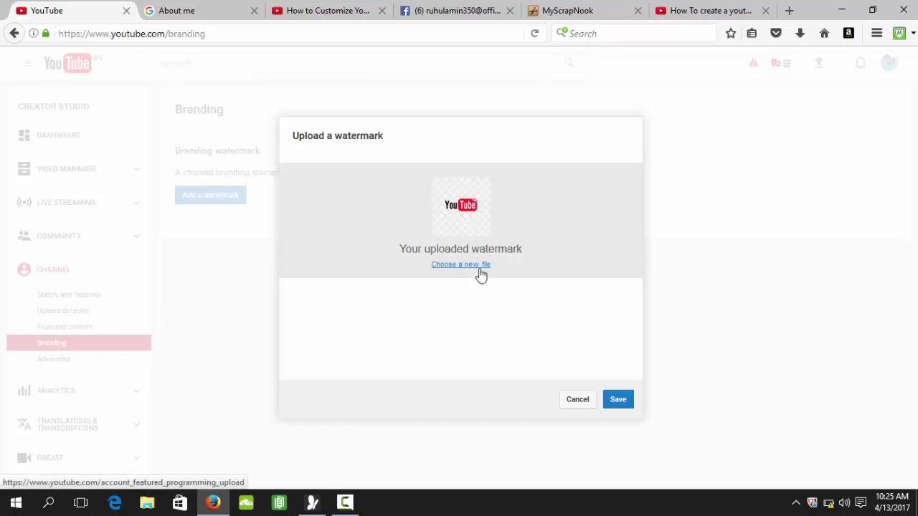
left_click(617, 409)
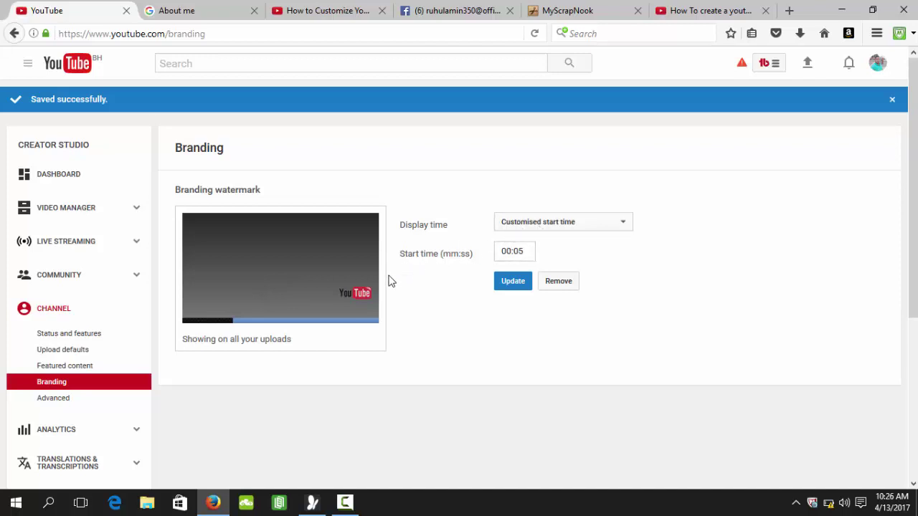
Try the End of video display time for the branding watermark and switch back to Customised start time.
left_click(624, 229)
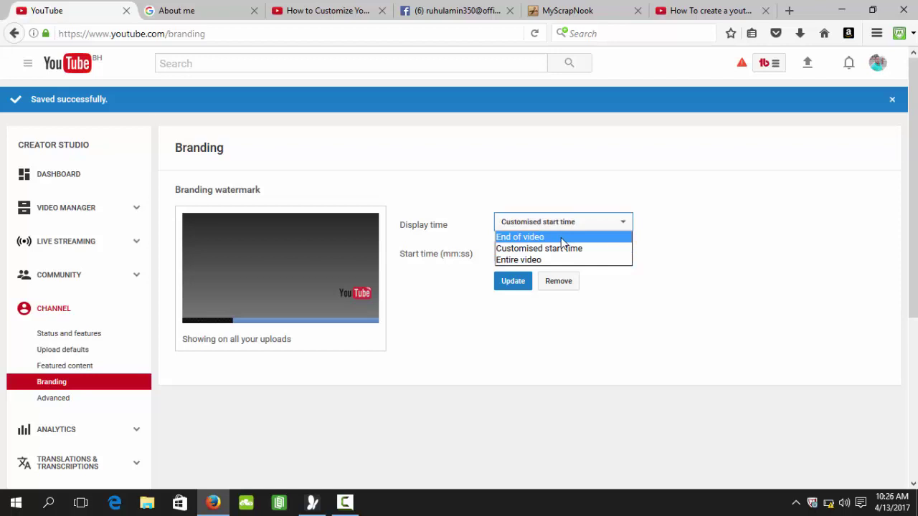
left_click(561, 237)
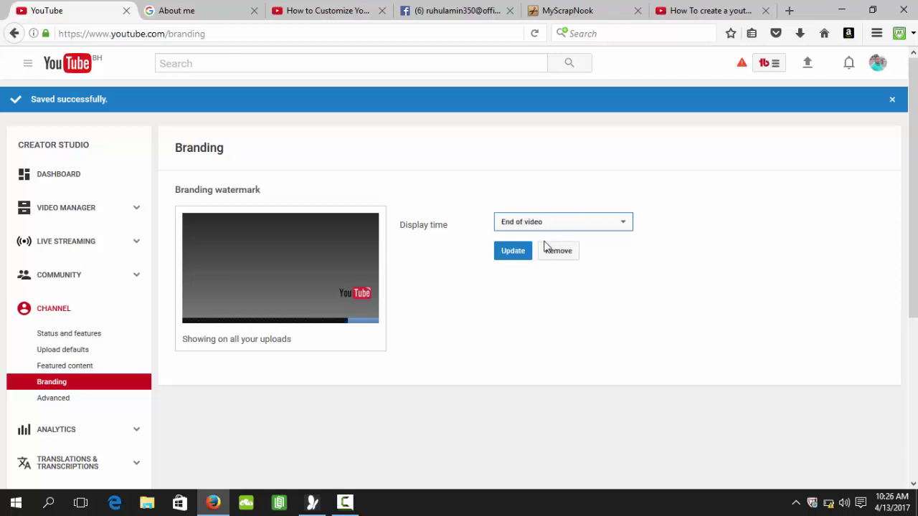
left_click(625, 229)
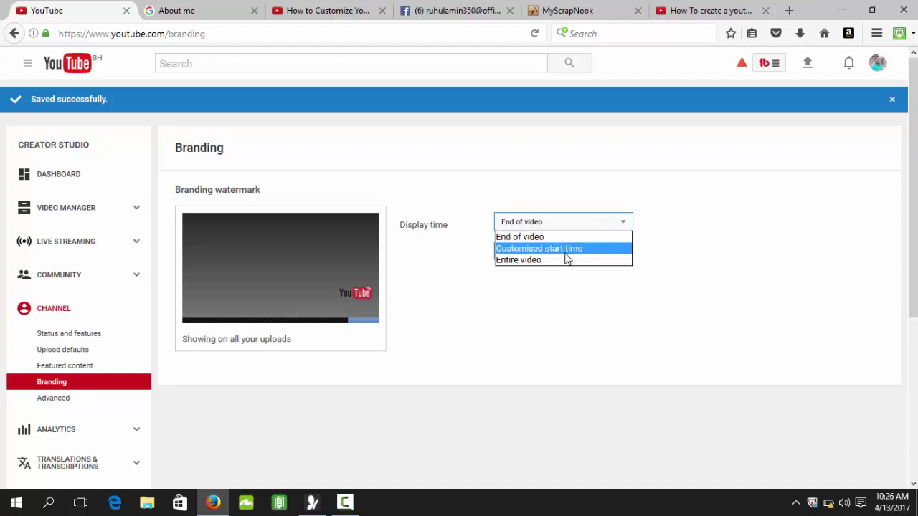
key("Escape")
key("Down")
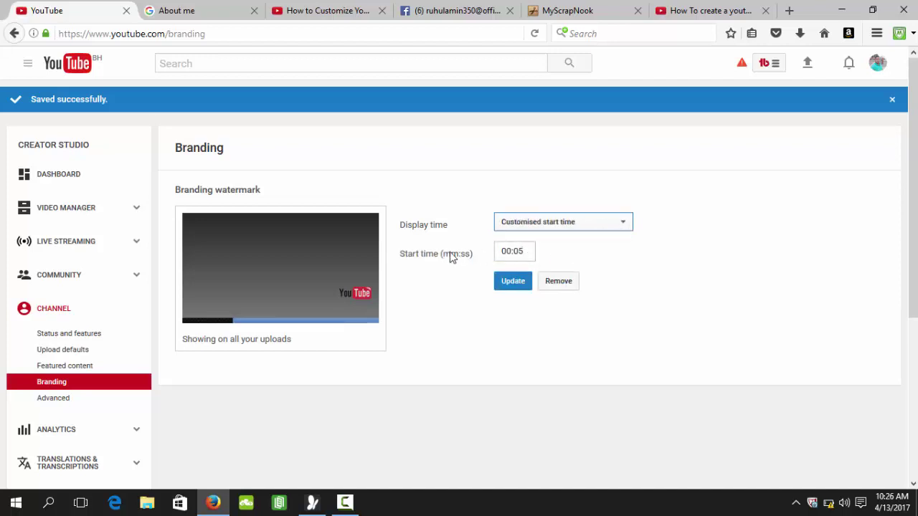
left_click(526, 253)
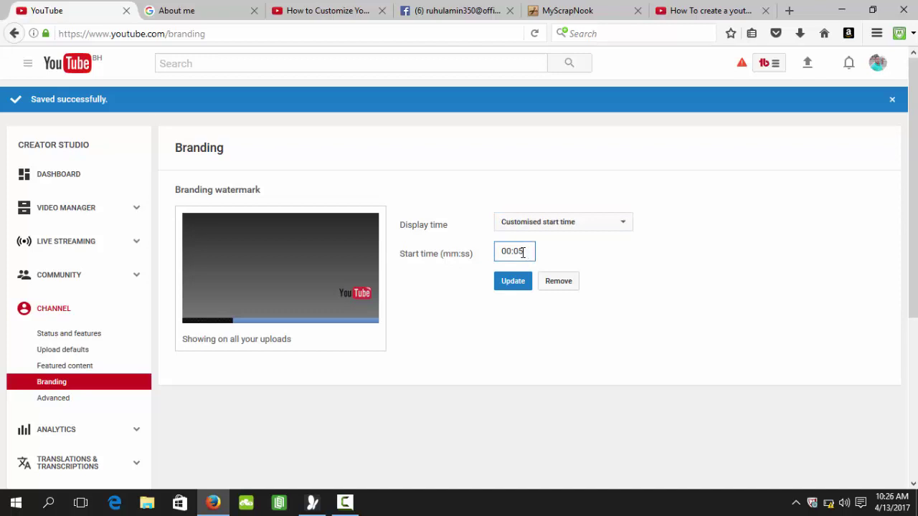
Compare the watermark preview with the End of video, Customised start time and Entire video display times.
left_click(622, 223)
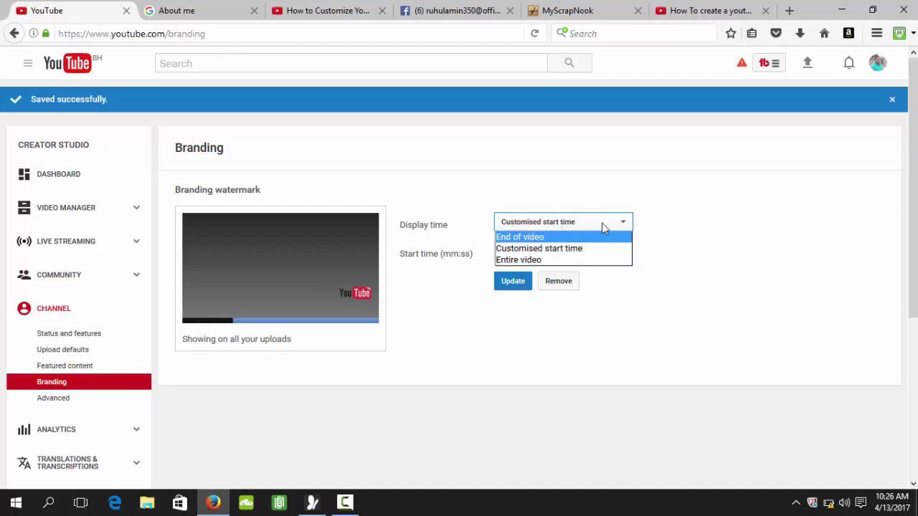
left_click(550, 239)
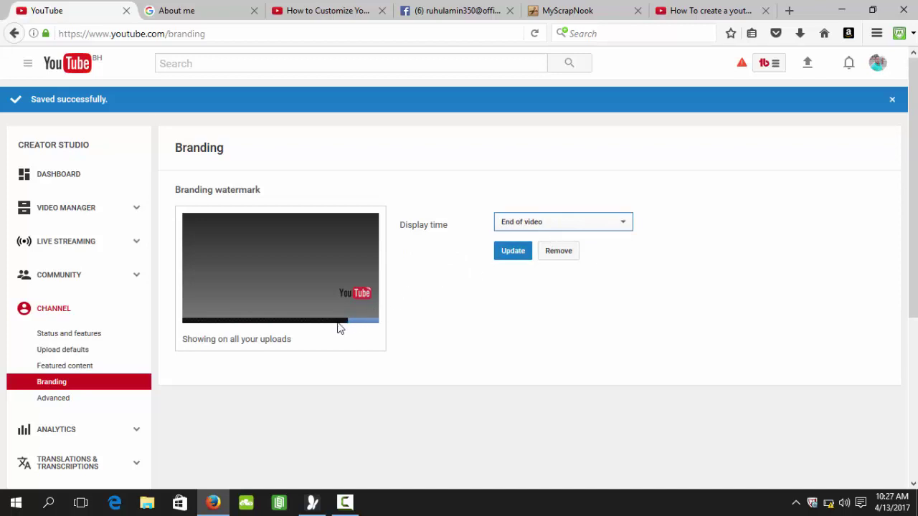
left_click(624, 228)
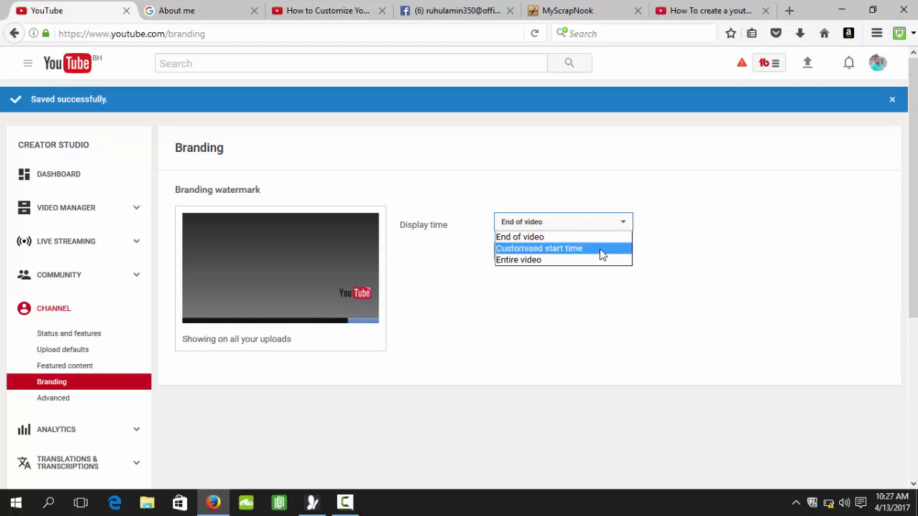
left_click(602, 254)
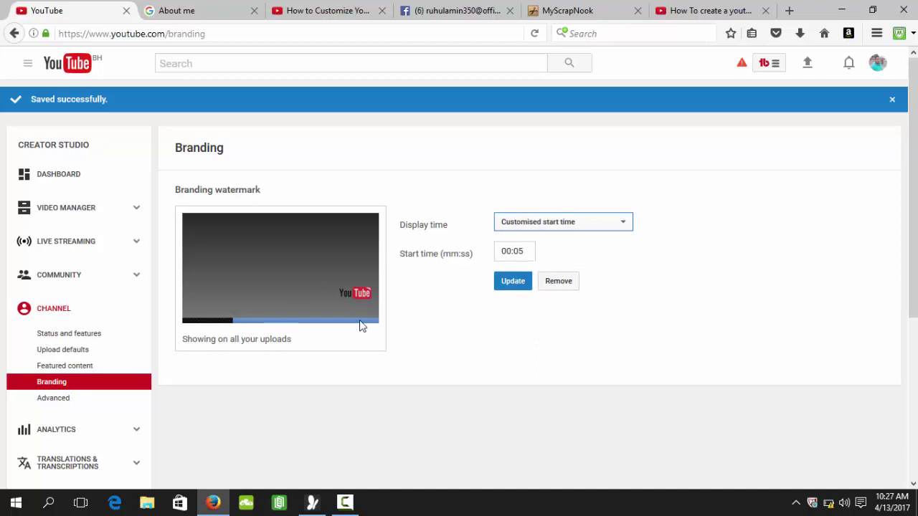
left_click(597, 224)
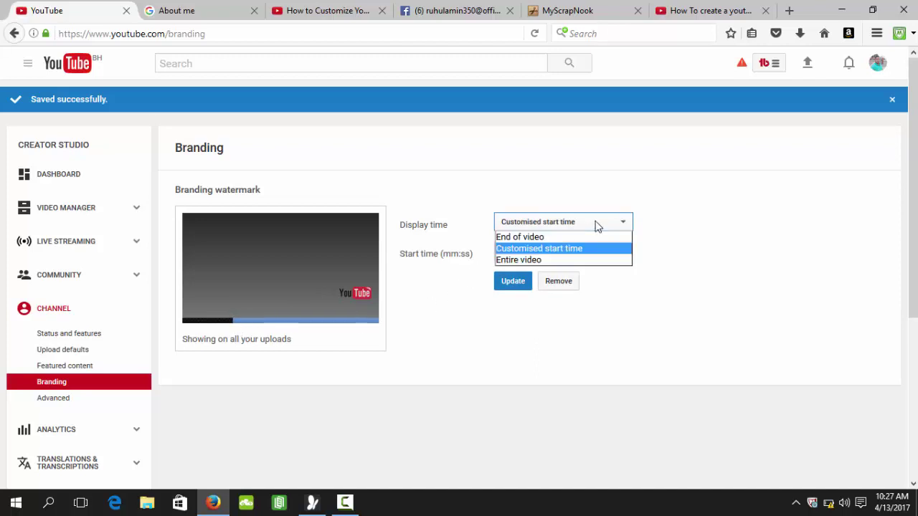
left_click(553, 259)
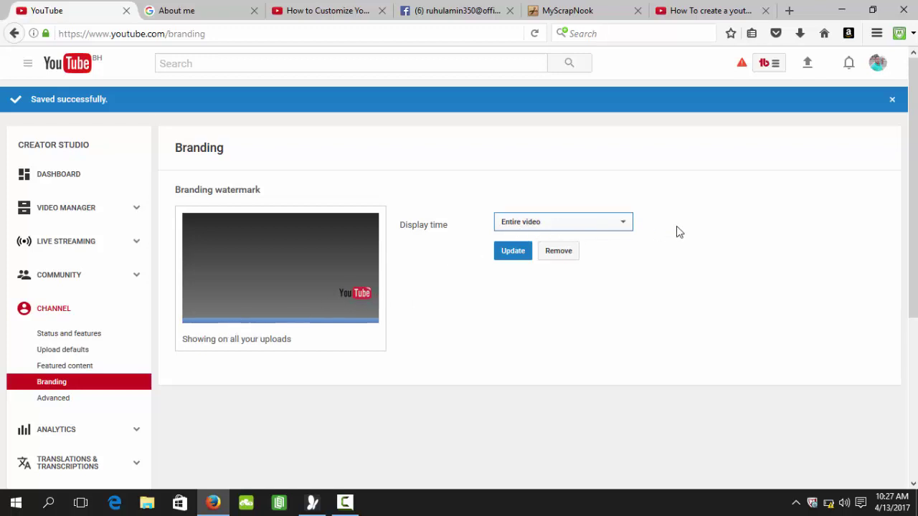
left_click(628, 227)
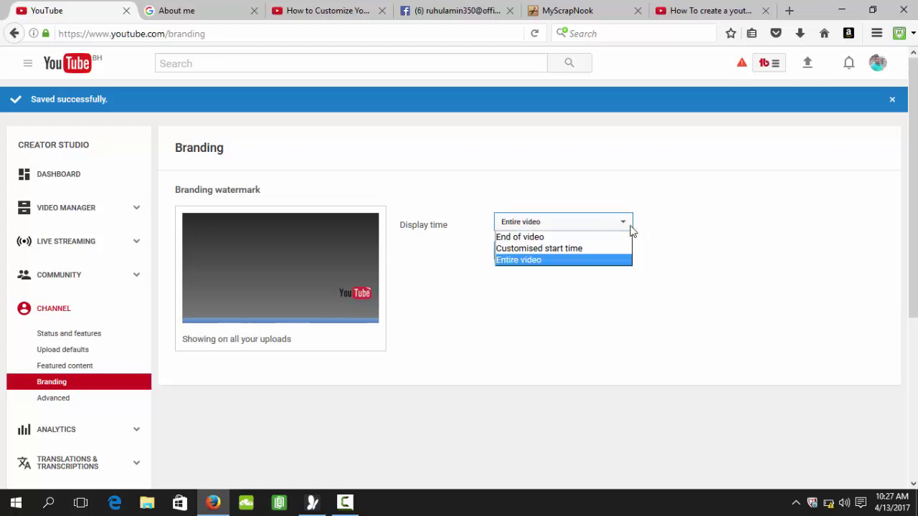
left_click(557, 238)
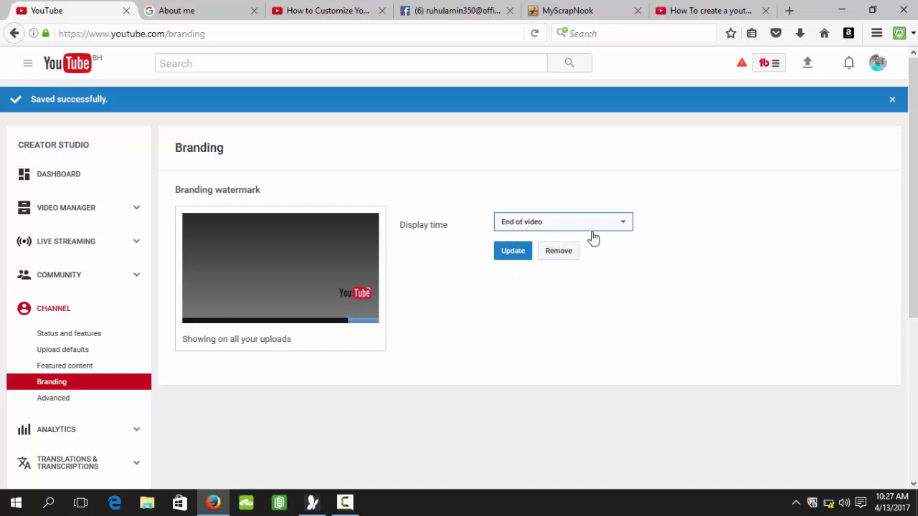
Set the branding watermark's display time to Entire video and update it.
left_click(617, 229)
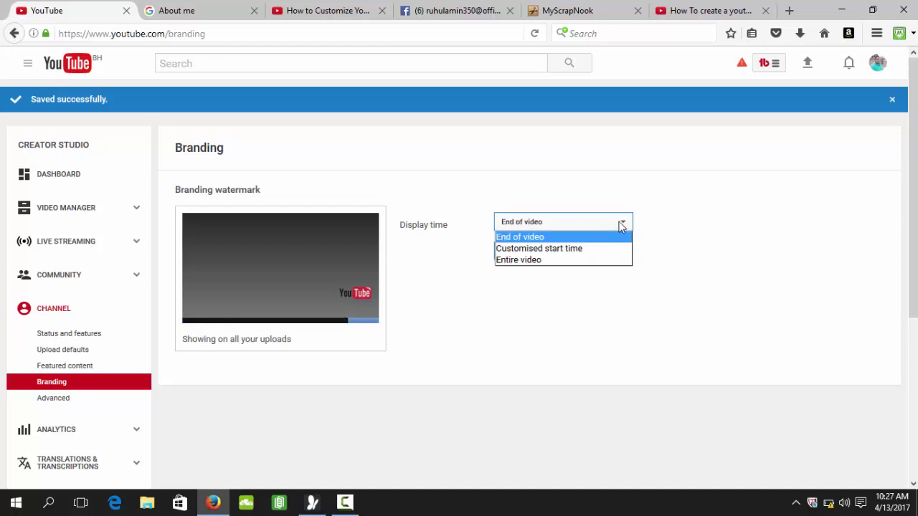
left_click(562, 261)
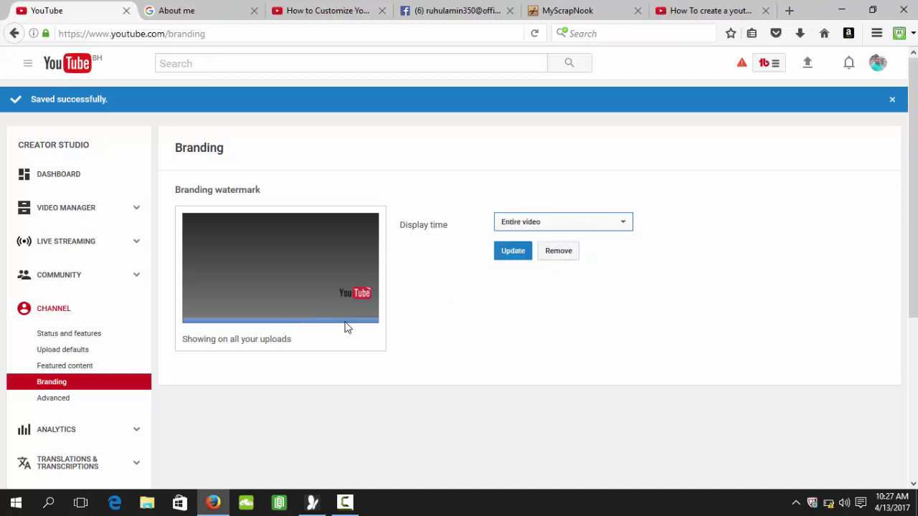
left_click(514, 256)
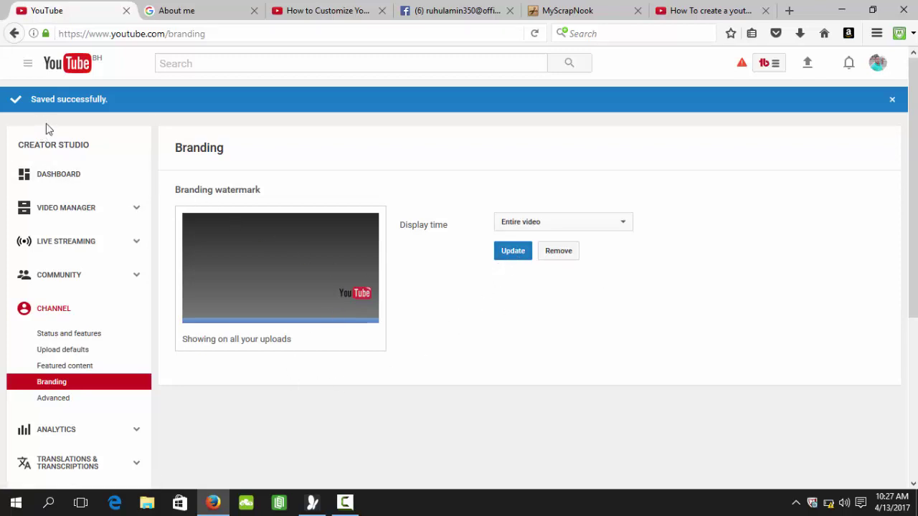
Return from the Branding settings to the customised channel's own page and view its home sections.
left_click(29, 64)
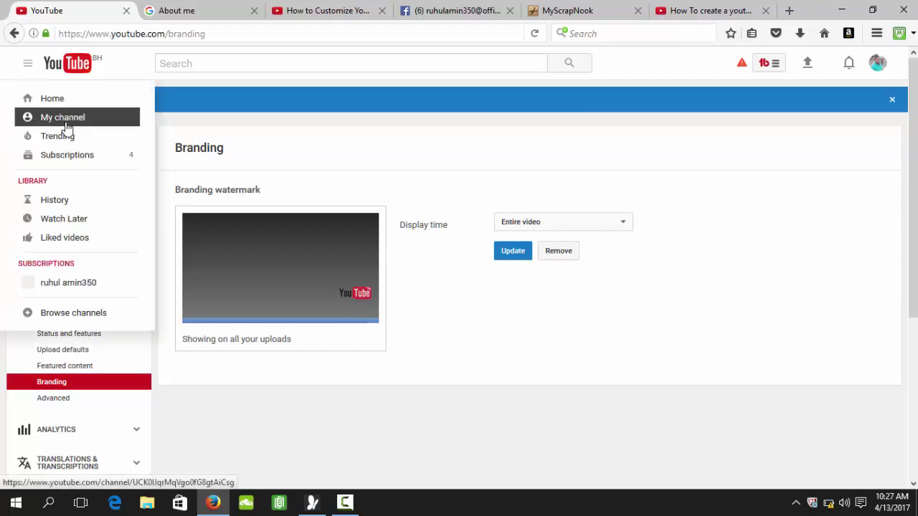
left_click(68, 122)
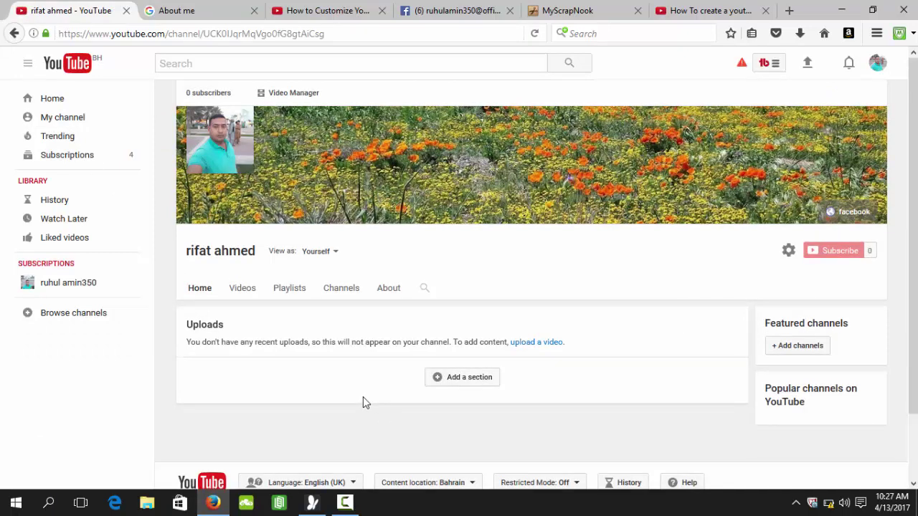
scroll(365, 397, "down", 2)
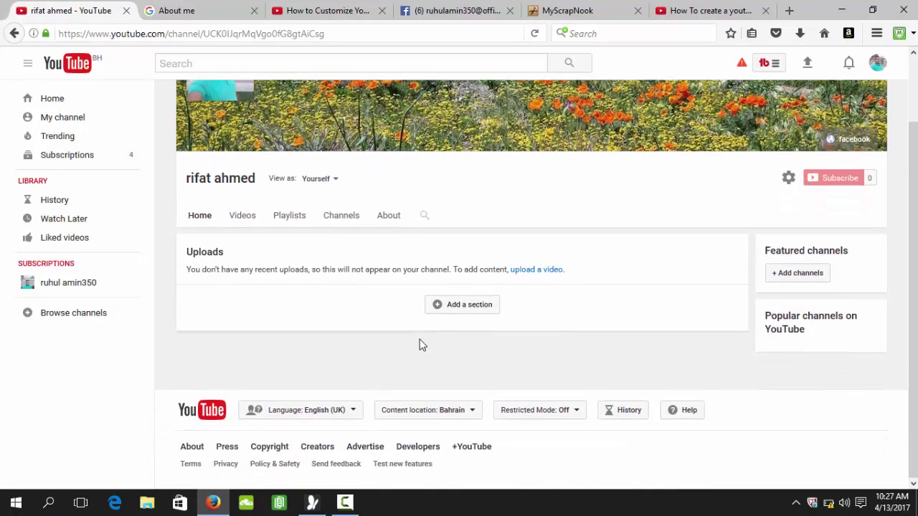
Open "How to Use 4 imo Id in One Mobile Bangla Tutorial" from the other video's page, pause it, examine its watermark and return to the channel page.
left_click(721, 11)
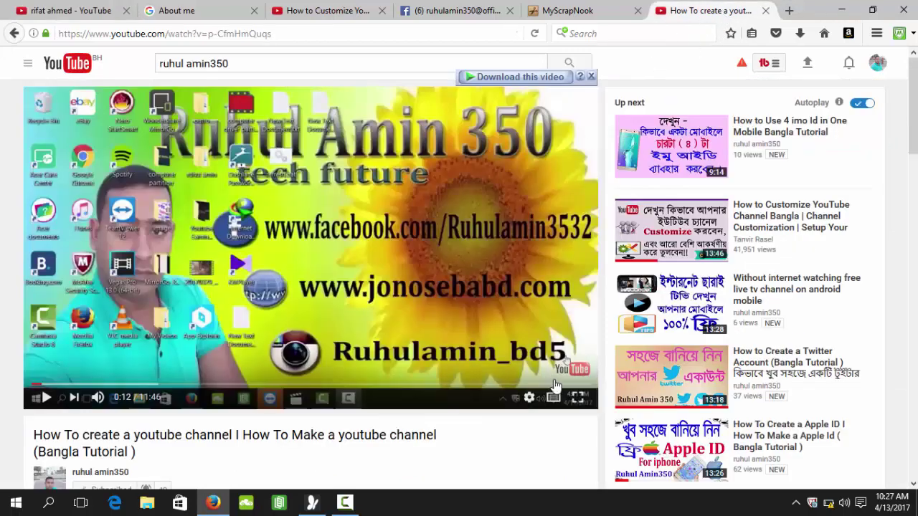
mouse_move(570, 371)
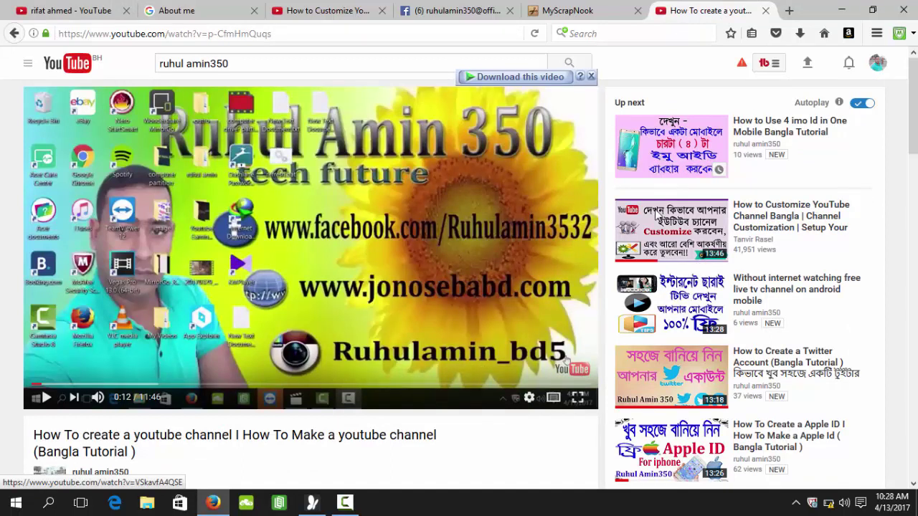
left_click(654, 153)
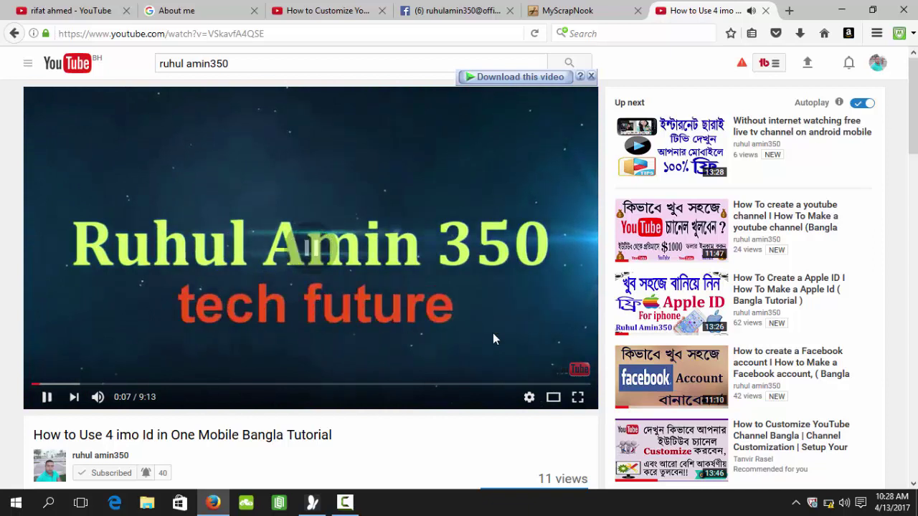
left_click(545, 358)
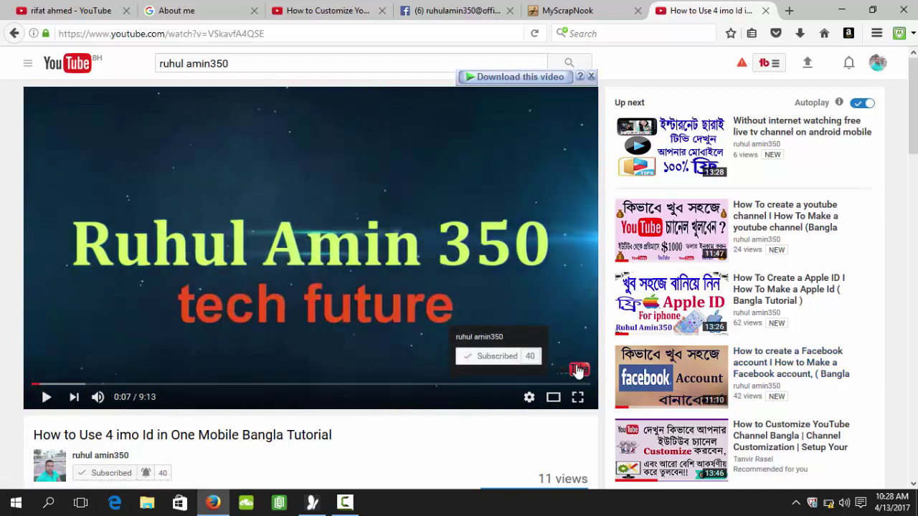
left_click(85, 14)
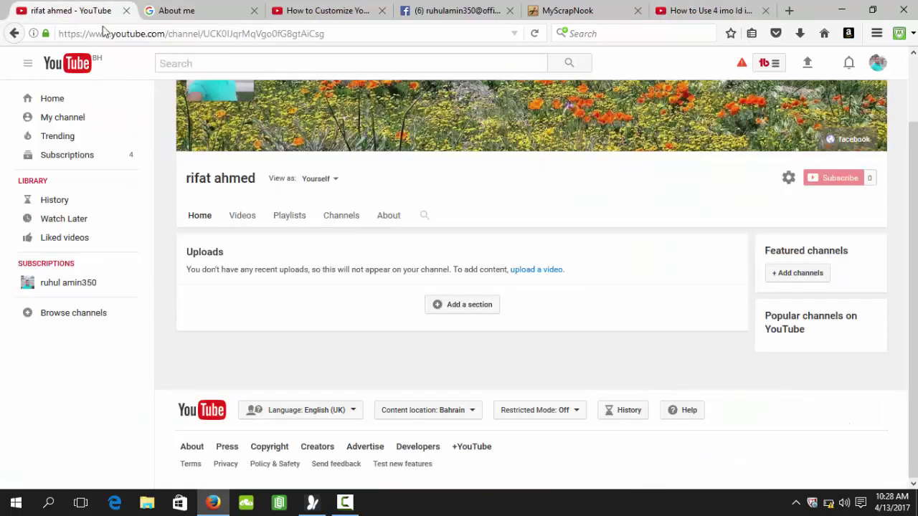